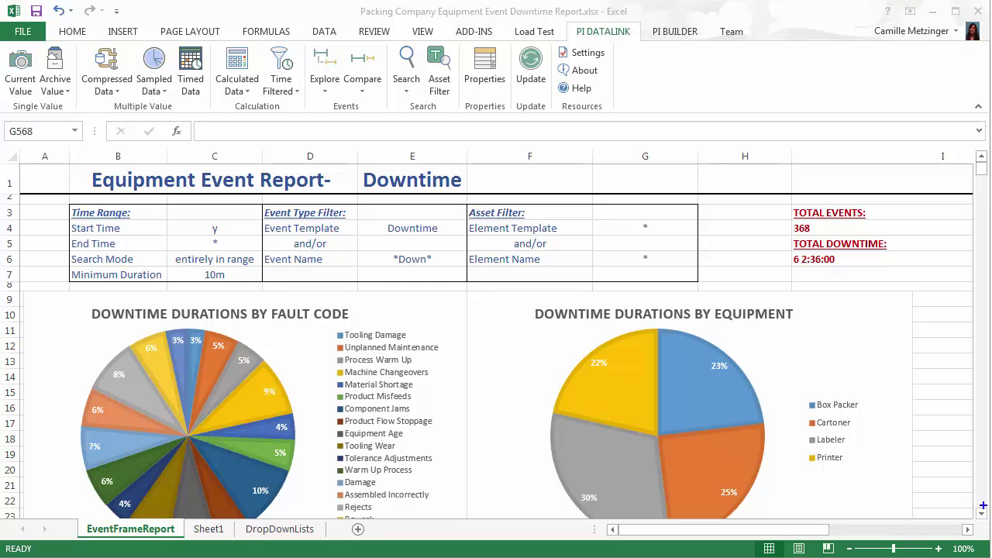
Scroll through the downtime event table, then switch to Sheet1 with its time and filter labels
{"action": "left_click_drag", "start_coordinate": [288, 350], "coordinate": [331, 330]}
{"action": "left_click_drag", "start_coordinate": [772, 339], "coordinate": [793, 389]}
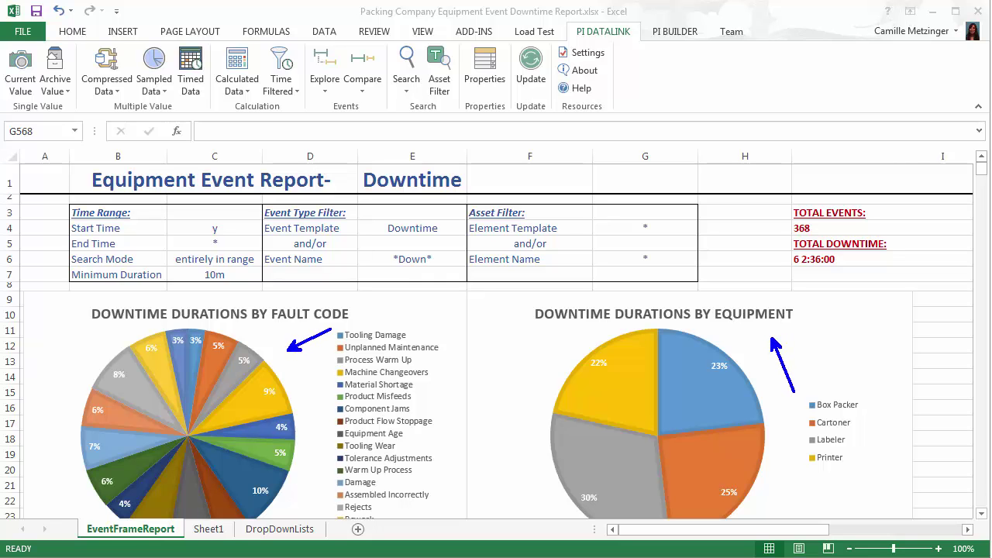
{"action": "key", "text": "Escape"}
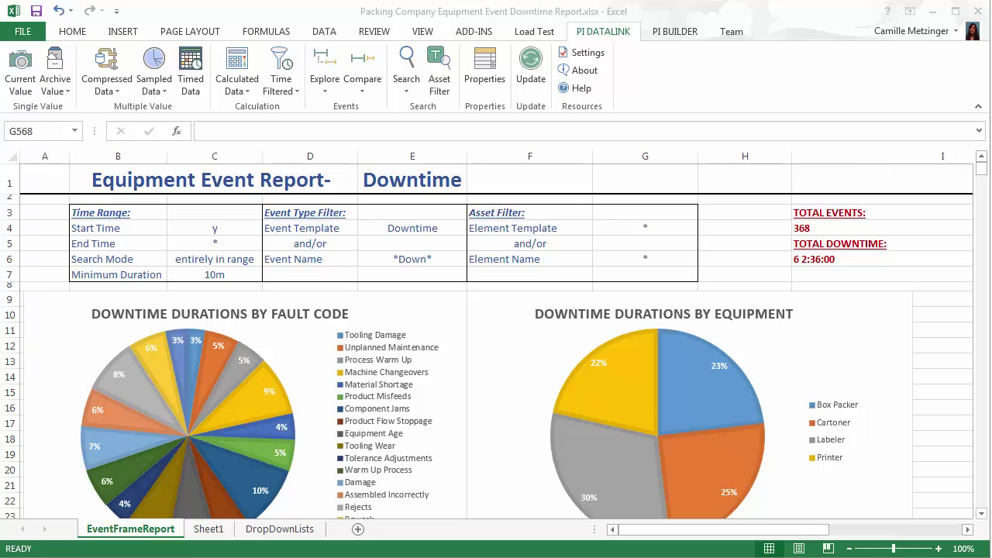
{"action": "left_click", "coordinate": [983, 517]}
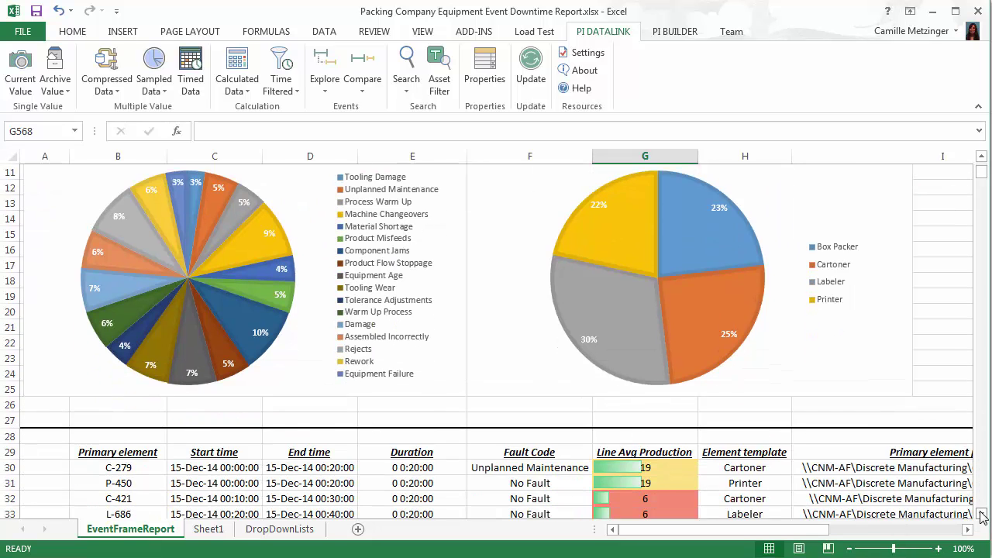
{"action": "left_click", "coordinate": [982, 517]}
{"action": "left_click", "coordinate": [982, 517]}
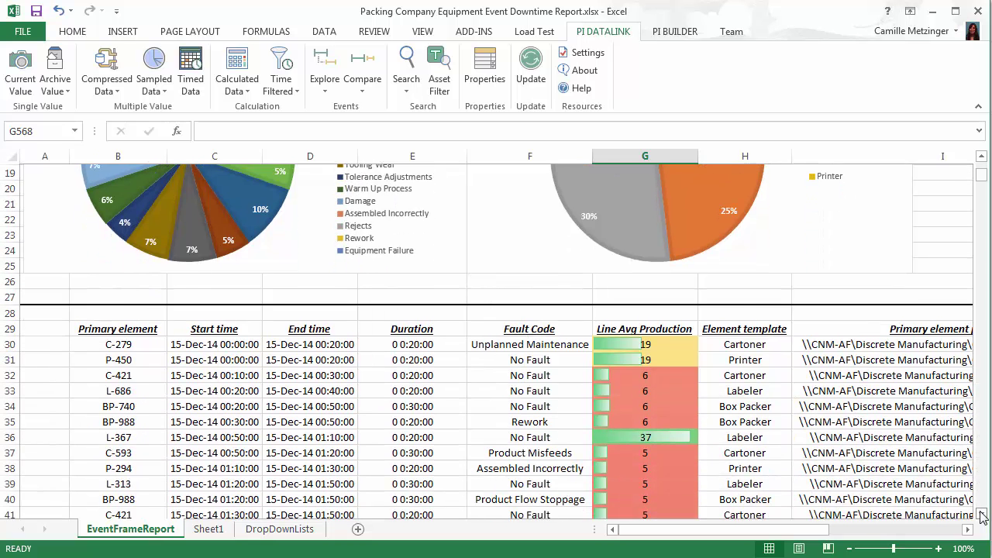
{"action": "left_click", "coordinate": [982, 517]}
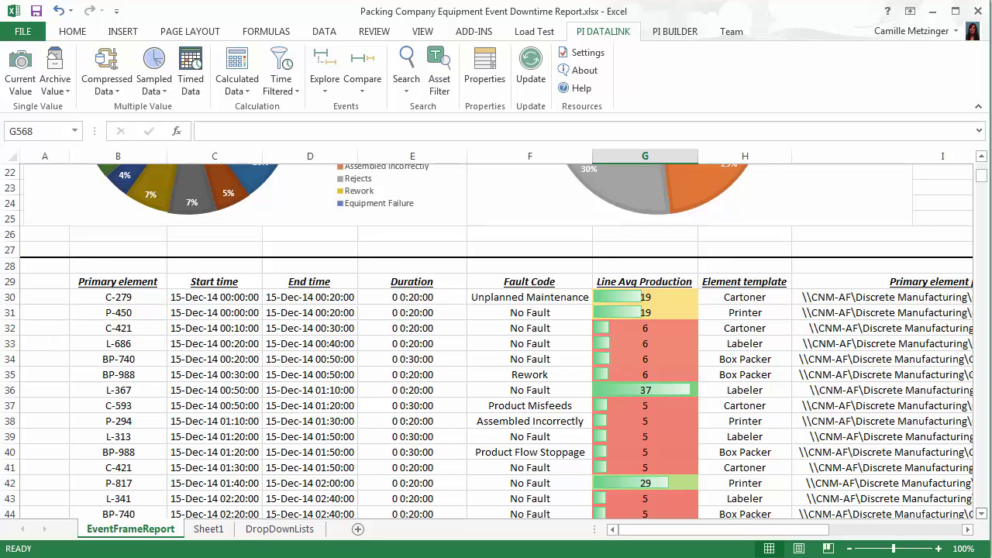
{"action": "left_click", "coordinate": [221, 532]}
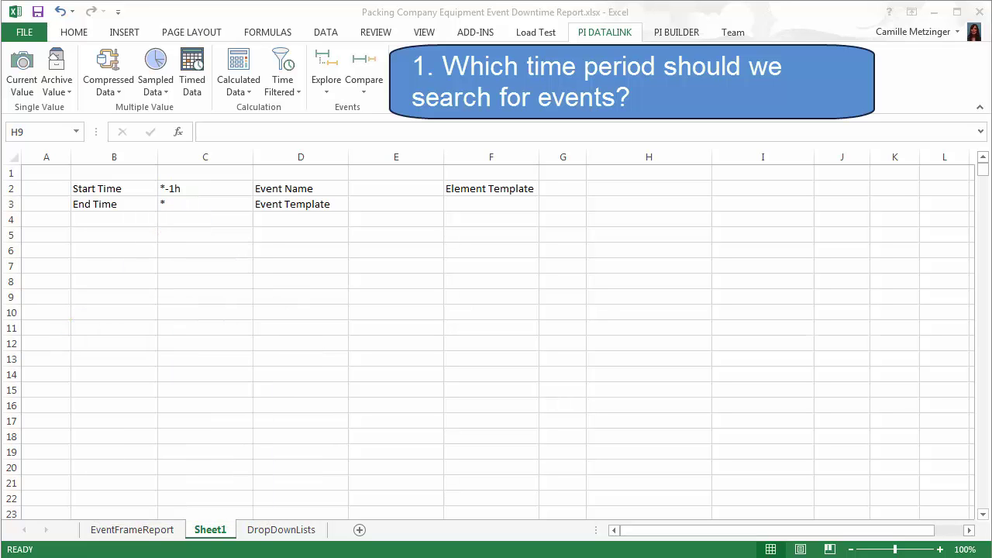
{"action": "left_click", "coordinate": [89, 236]}
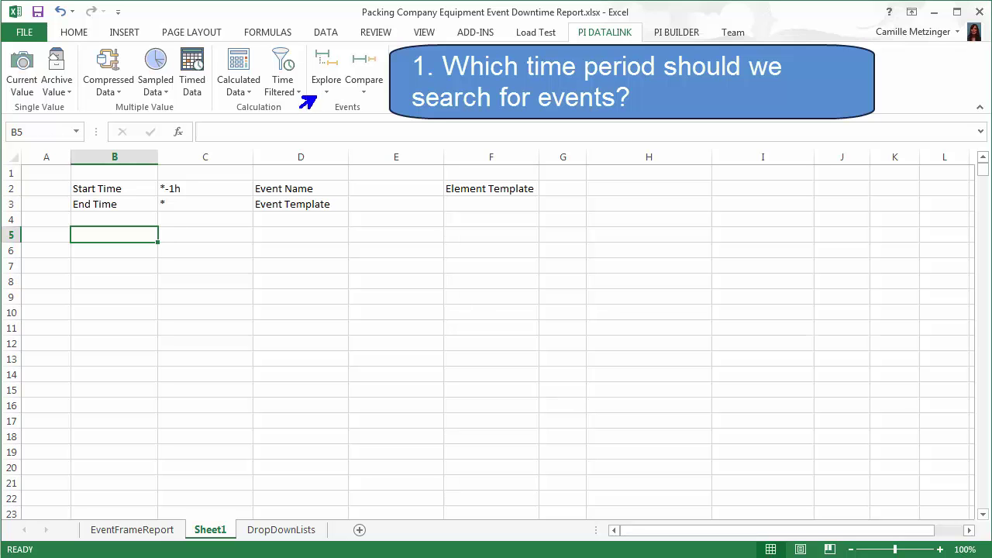
{"action": "left_click", "coordinate": [324, 77]}
Link the event search start and end times to cells C2 and C3, keeping output at B5
{"action": "left_click", "coordinate": [319, 74]}
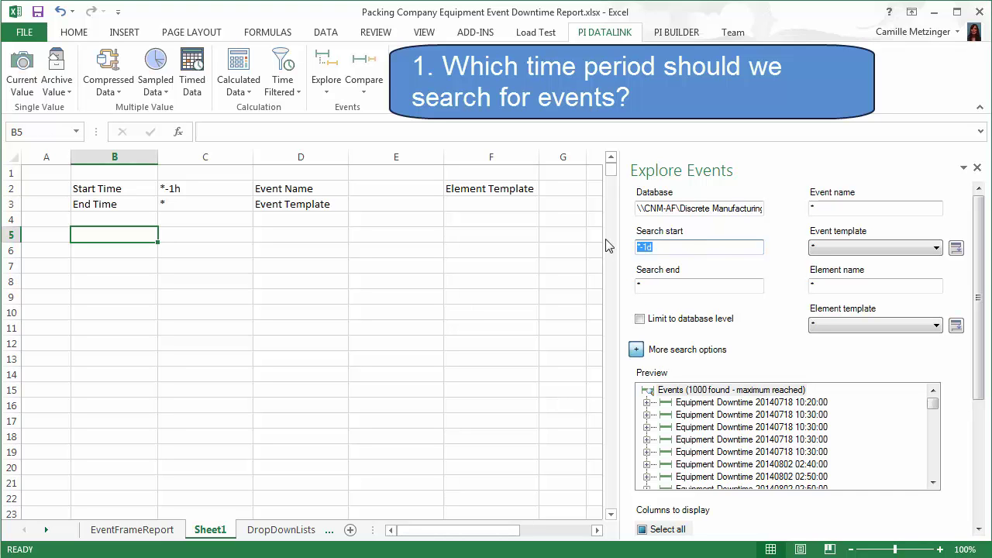
{"action": "key", "text": "BackSpace"}
{"action": "left_click", "coordinate": [666, 248]}
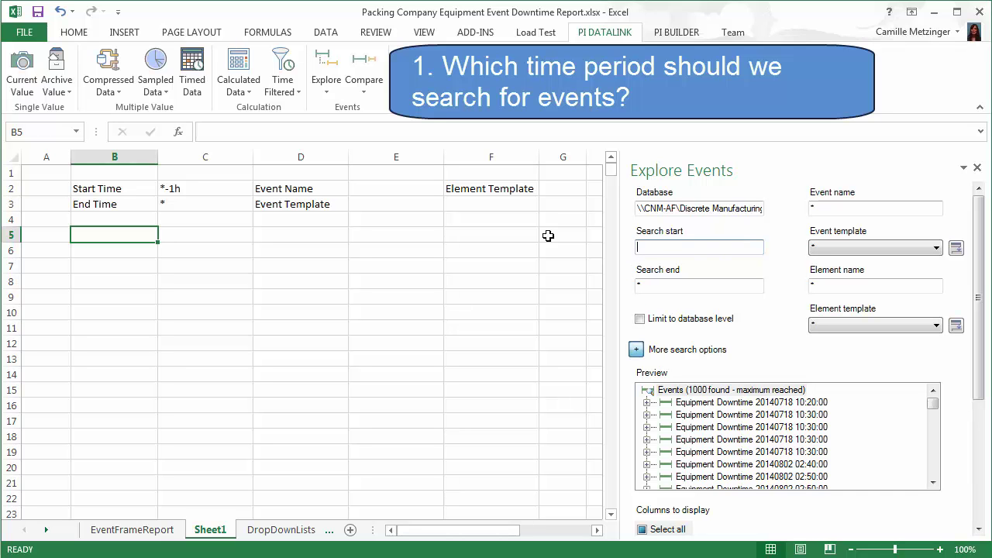
{"action": "left_click", "coordinate": [215, 189]}
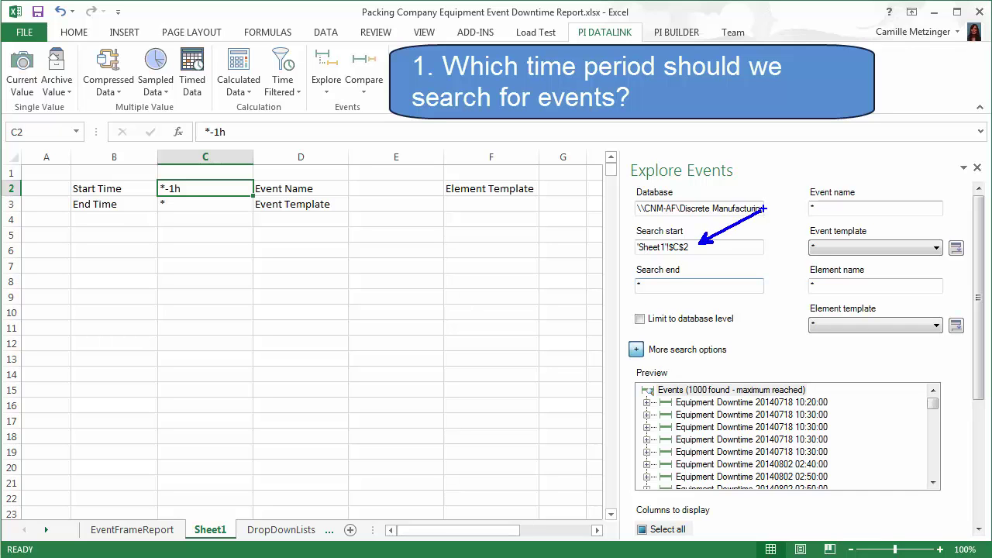
{"action": "left_click", "coordinate": [681, 287]}
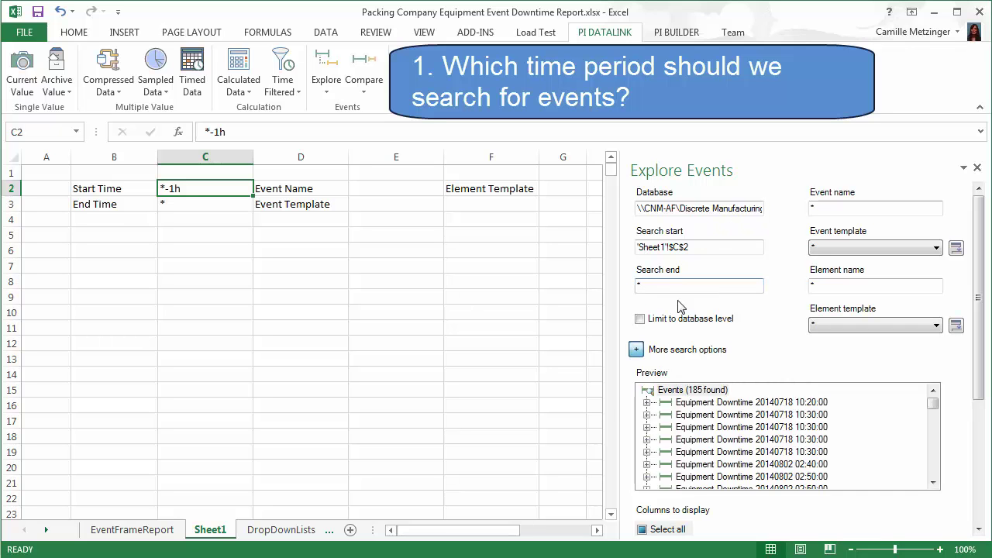
{"action": "key", "text": "BackSpace"}
{"action": "left_click", "coordinate": [173, 204]}
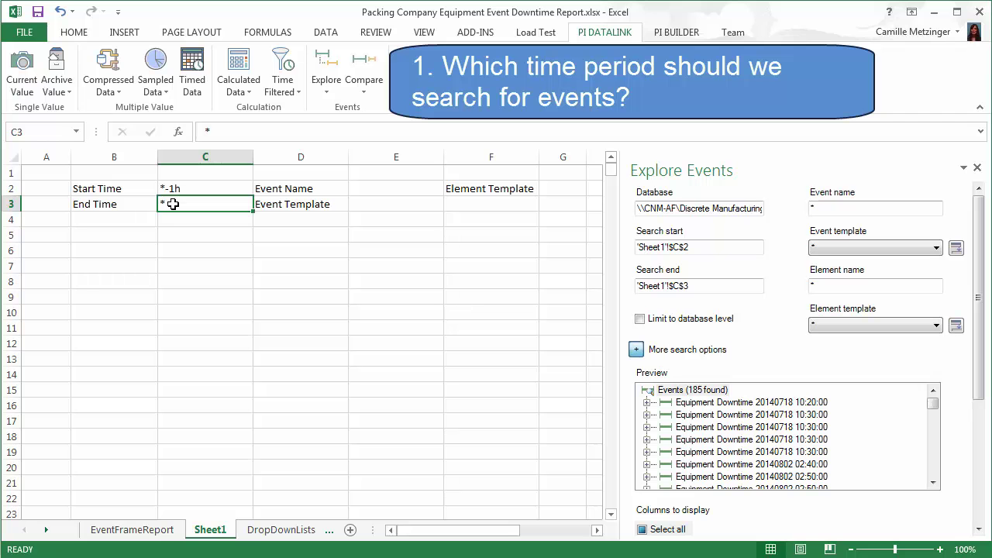
{"action": "left_click_drag", "start_coordinate": [984, 272], "coordinate": [985, 396]}
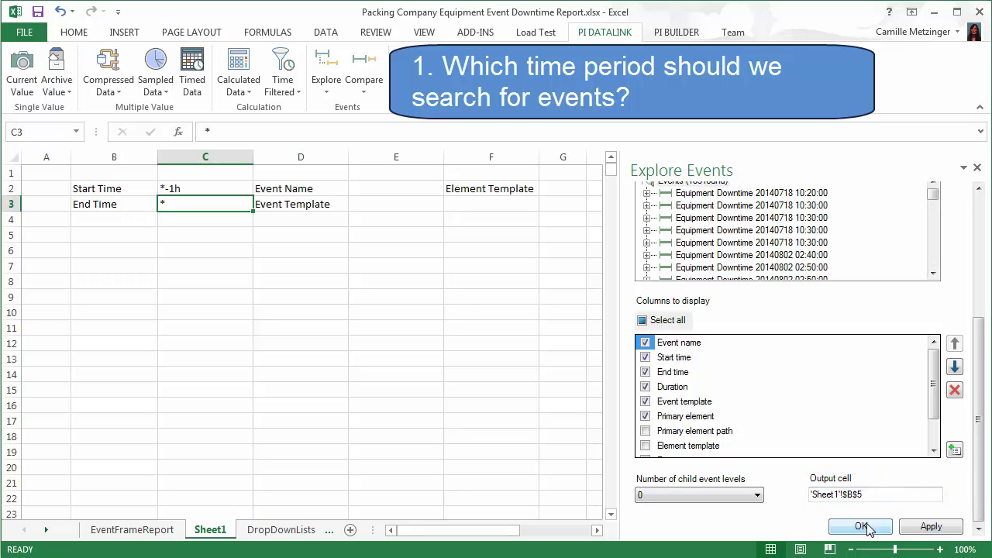
Write the Downtime event list to B5 and scroll through the results
{"action": "left_click", "coordinate": [862, 527]}
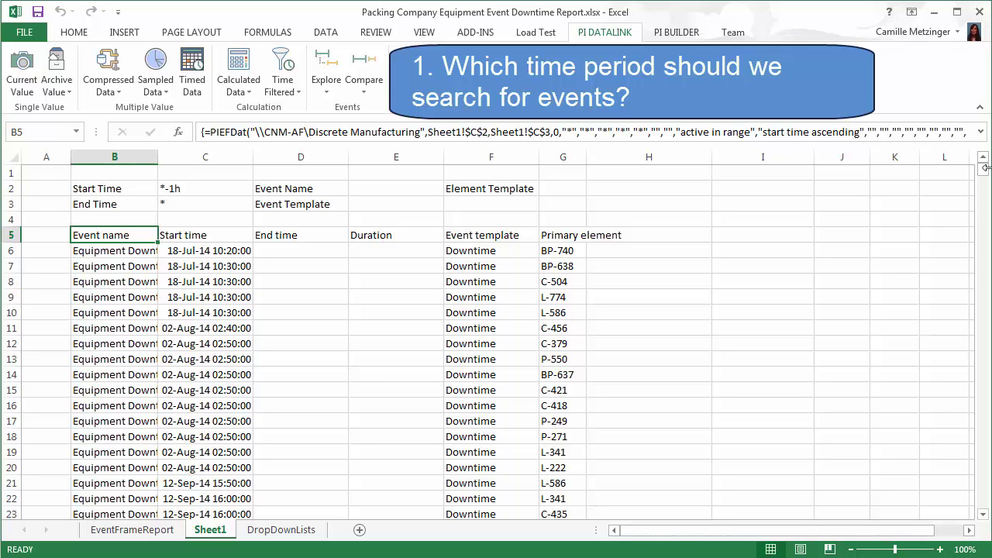
{"action": "mouse_move", "coordinate": [987, 174]}
{"action": "left_mouse_down"}
{"action": "mouse_move", "coordinate": [985, 194]}
{"action": "mouse_move", "coordinate": [988, 167]}
{"action": "left_mouse_up"}
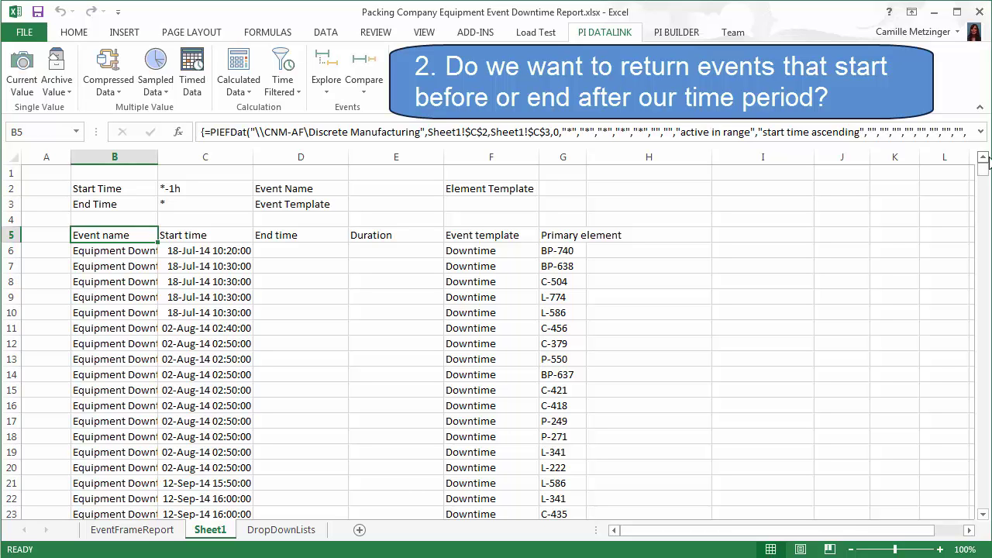
Change the event search mode to return only events entirely within the time range
{"action": "left_click", "coordinate": [230, 248]}
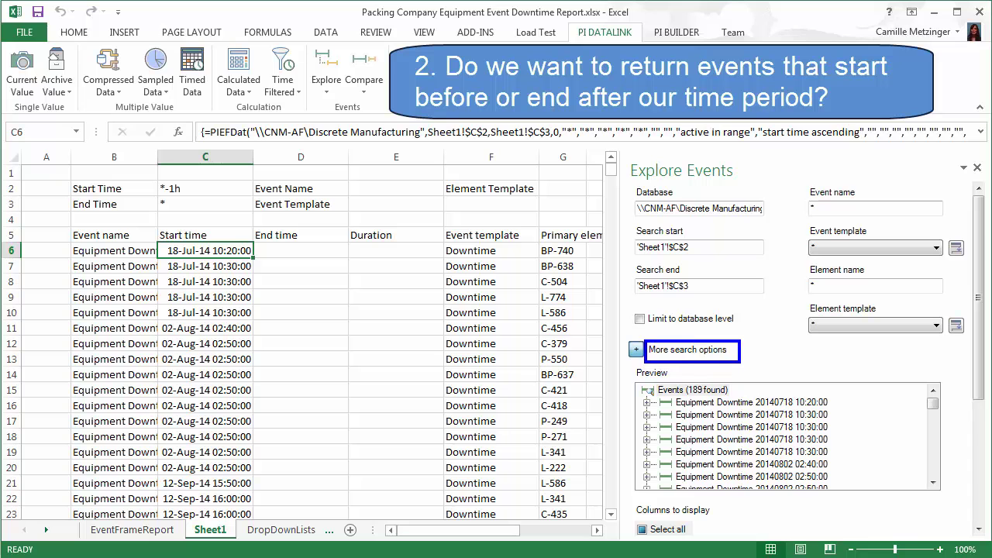
{"action": "left_click", "coordinate": [636, 350]}
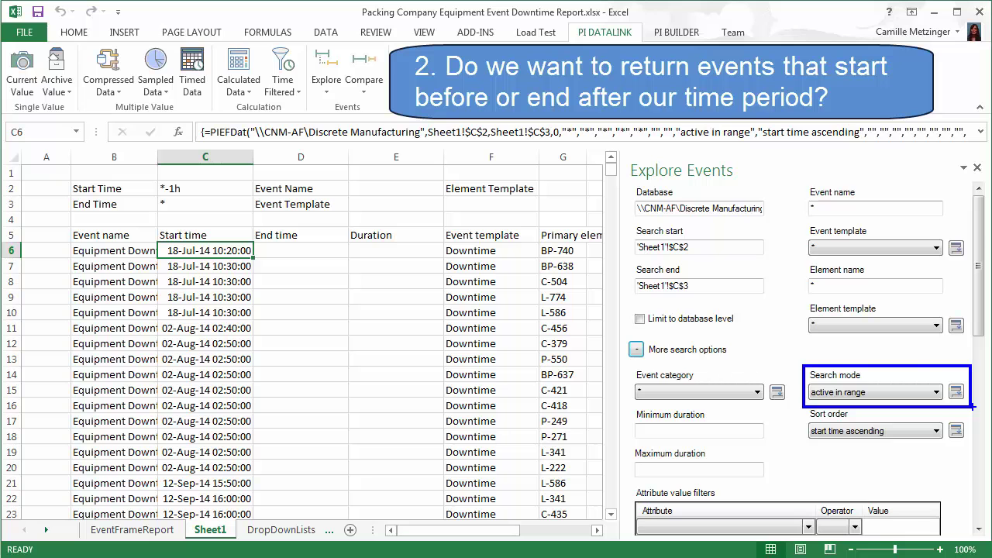
{"action": "left_click", "coordinate": [936, 393]}
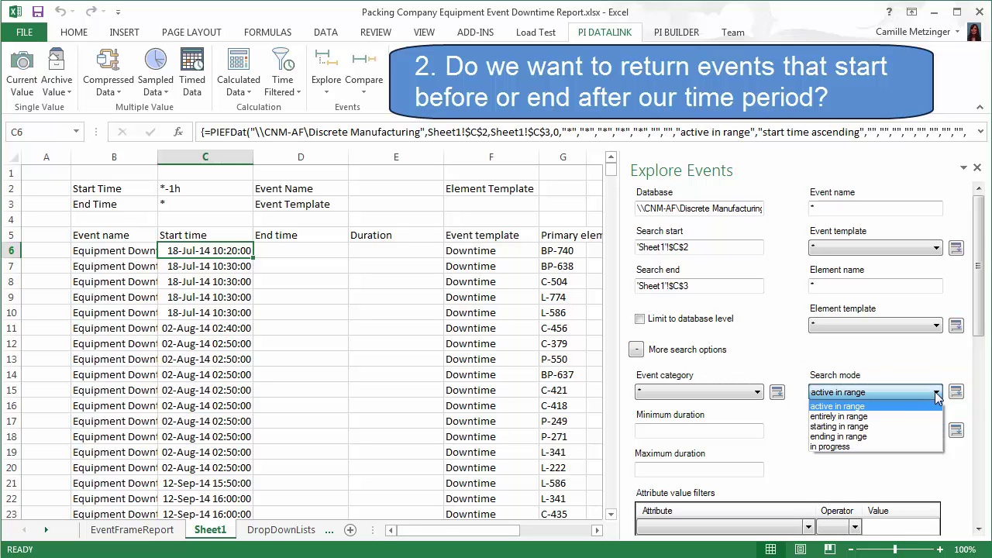
{"action": "left_click", "coordinate": [839, 416]}
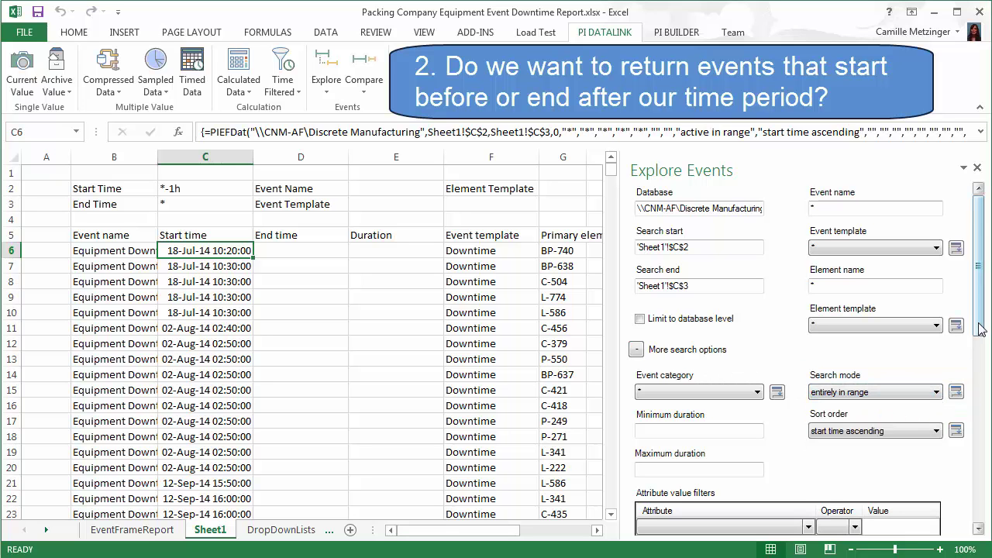
{"action": "left_click_drag", "start_coordinate": [979, 329], "coordinate": [979, 523]}
{"action": "left_click", "coordinate": [873, 528]}
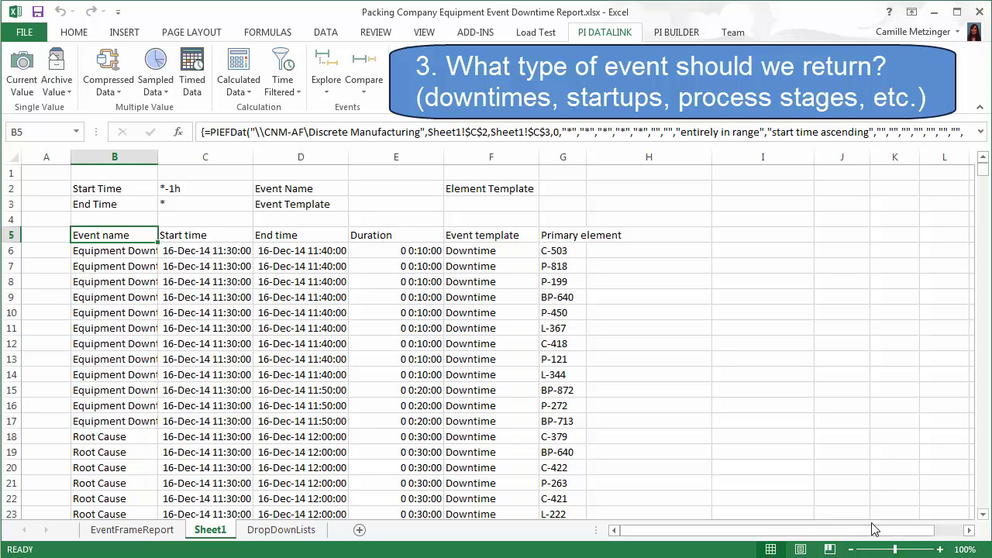
Enter the filter values *equipment* in E2 and Downtime in E3
{"action": "left_click", "coordinate": [408, 192]}
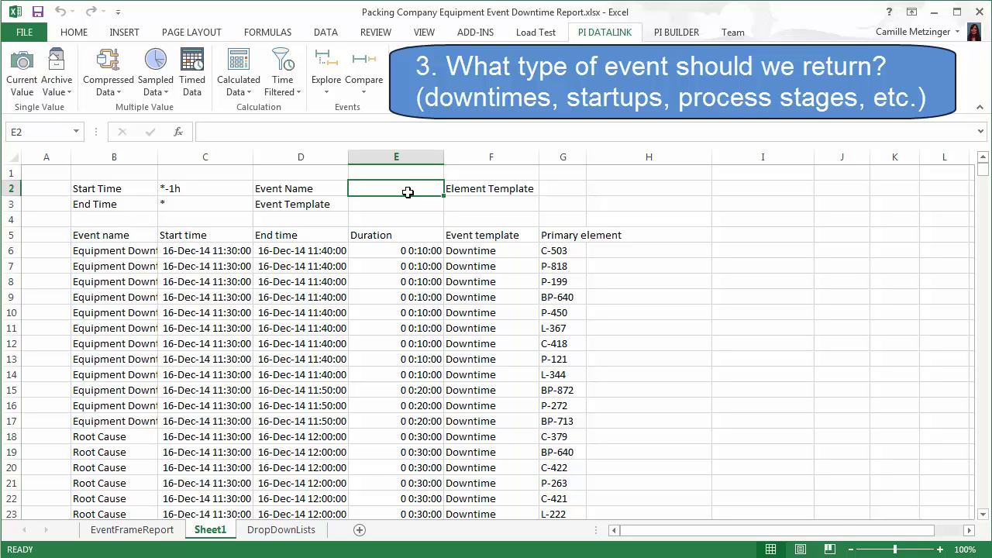
{"action": "type", "text": "*equipment"}
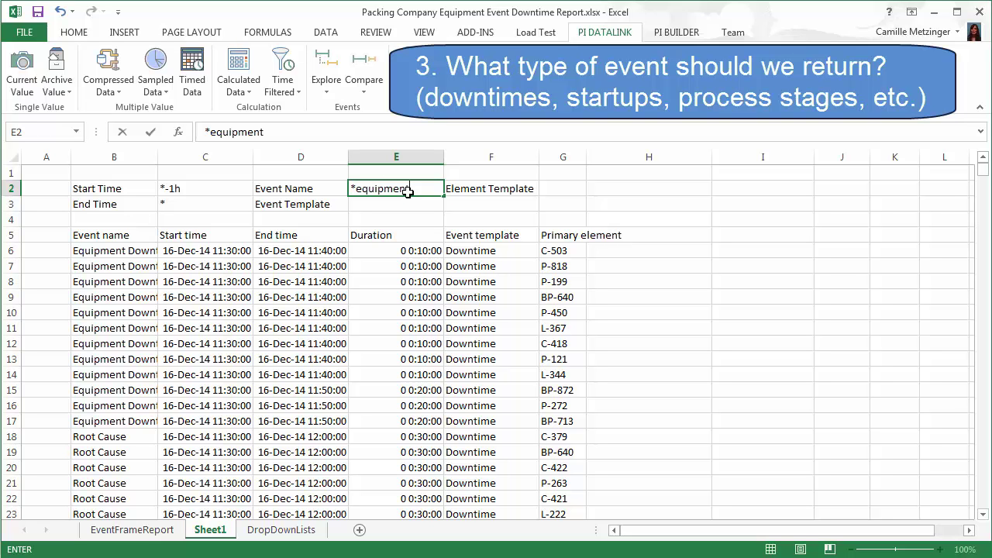
{"action": "type", "text": "*"}
{"action": "left_click", "coordinate": [401, 204]}
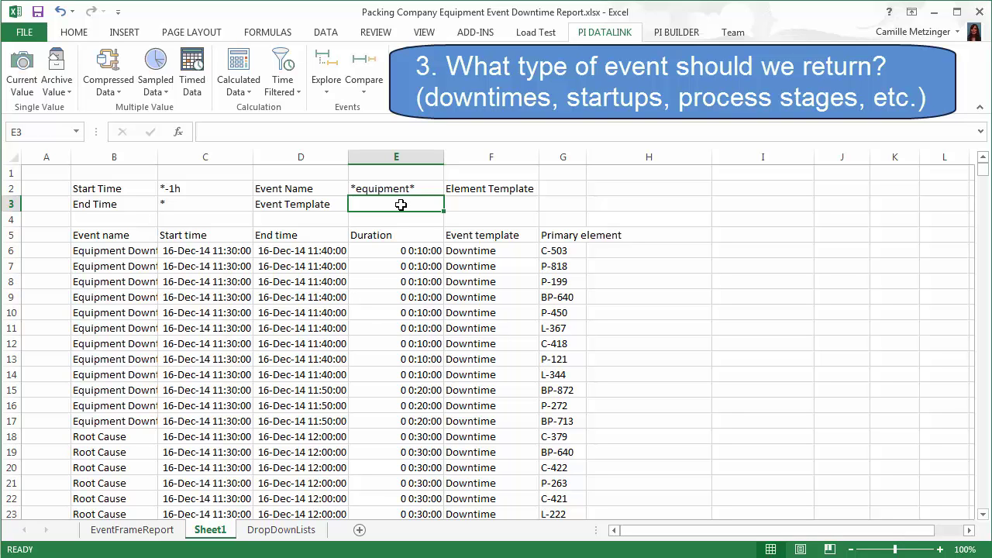
{"action": "type", "text": "Downtime"}
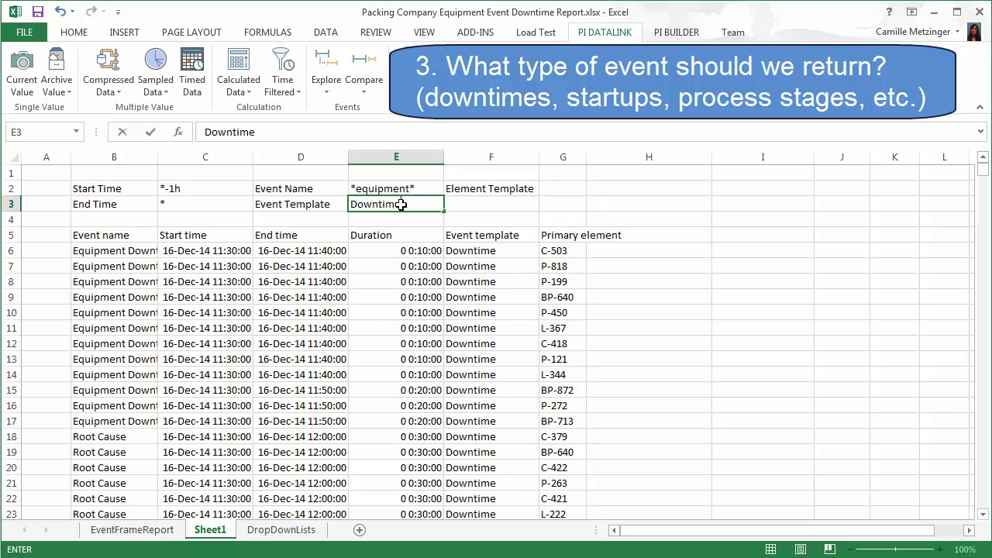
{"action": "left_click", "coordinate": [413, 263]}
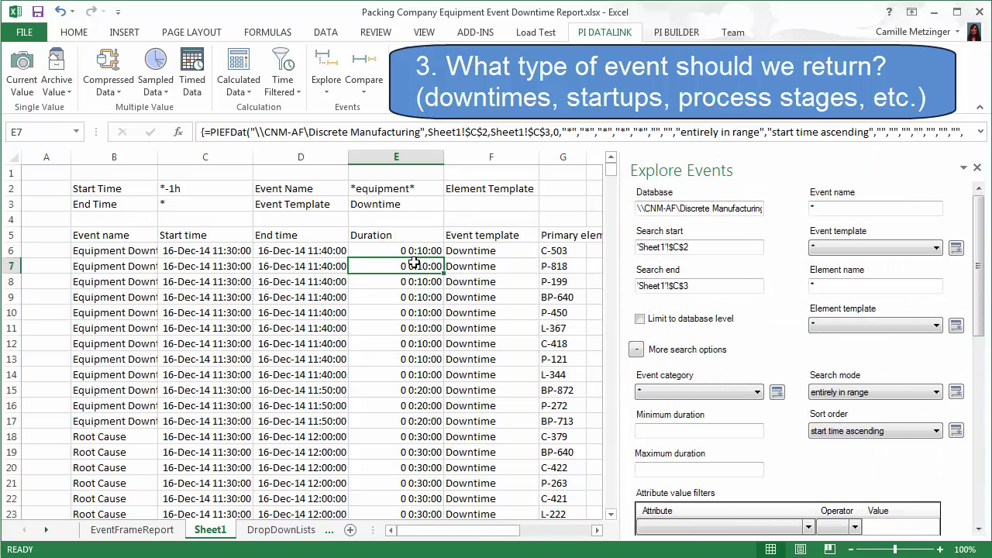
Link the event name and event template criteria to cells E2 and E3 and refresh the list
{"action": "double_click", "coordinate": [813, 208]}
{"action": "key", "text": "BackSpace"}
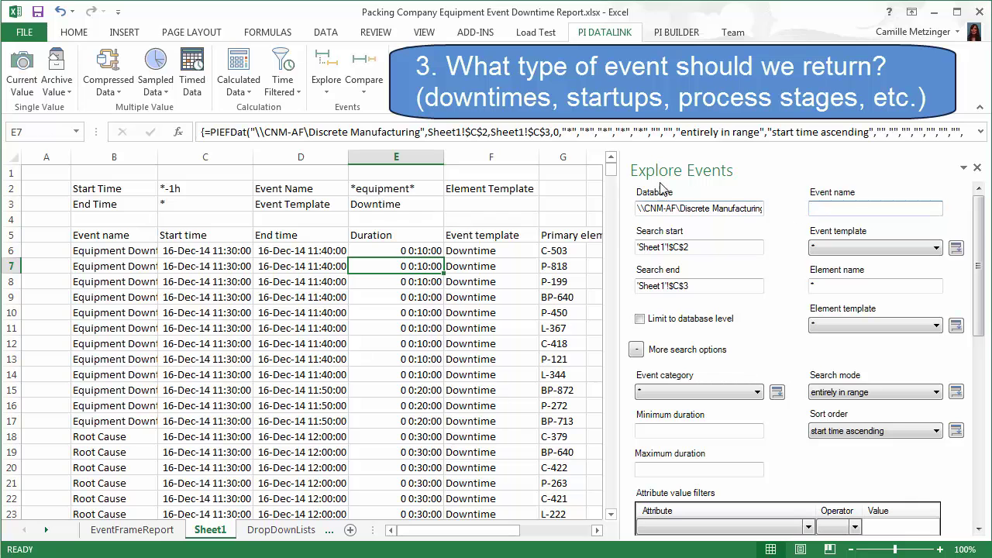
{"action": "left_click", "coordinate": [403, 188]}
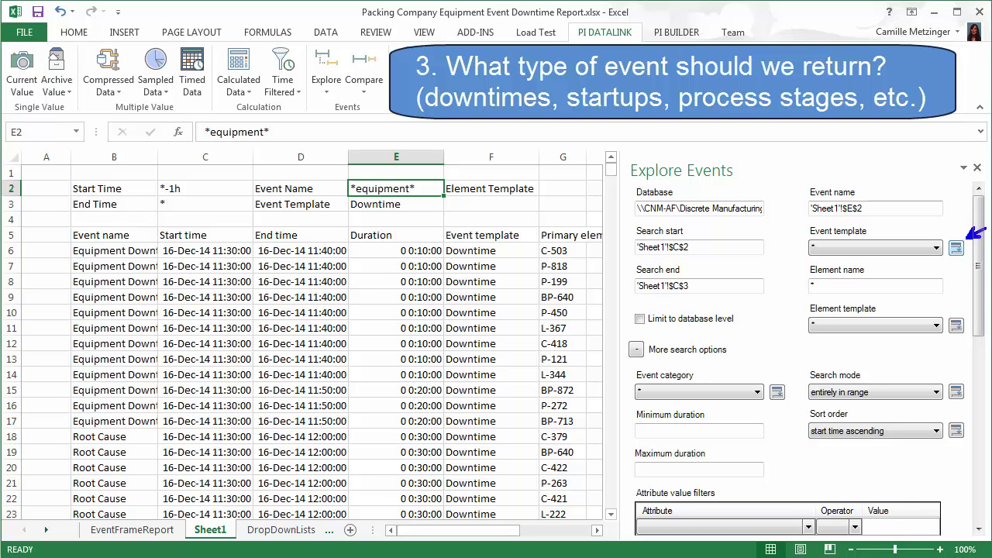
{"action": "left_click", "coordinate": [956, 248]}
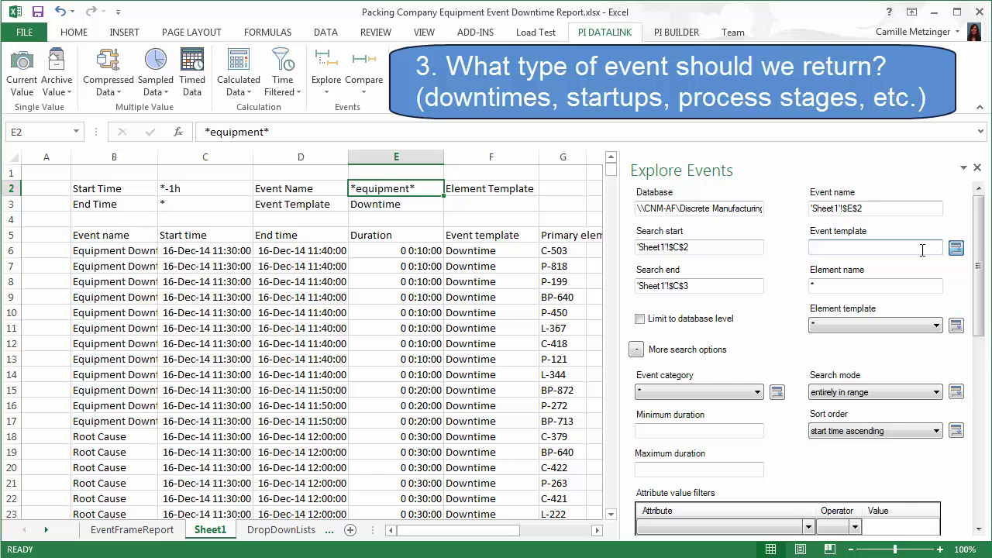
{"action": "left_click", "coordinate": [385, 204]}
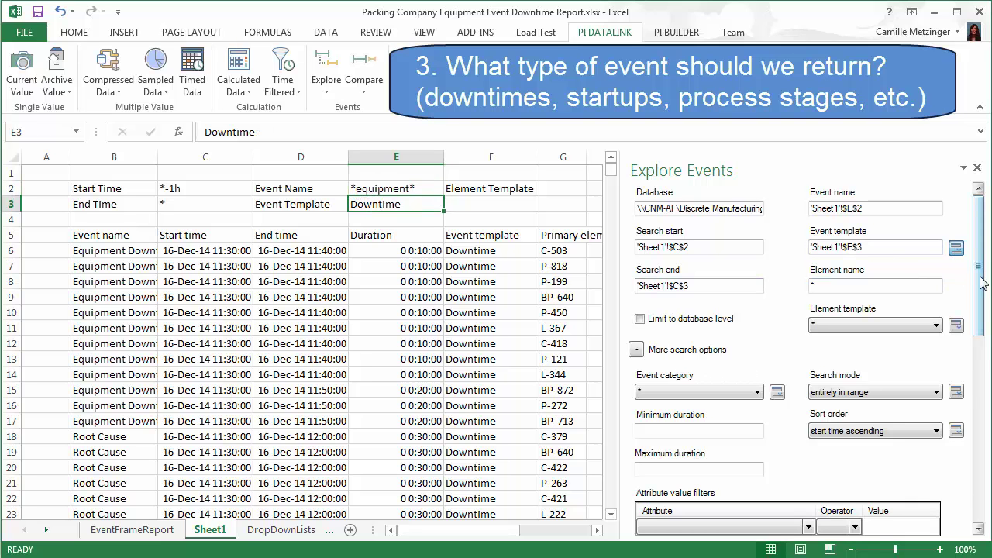
{"action": "left_click_drag", "start_coordinate": [980, 283], "coordinate": [979, 399]}
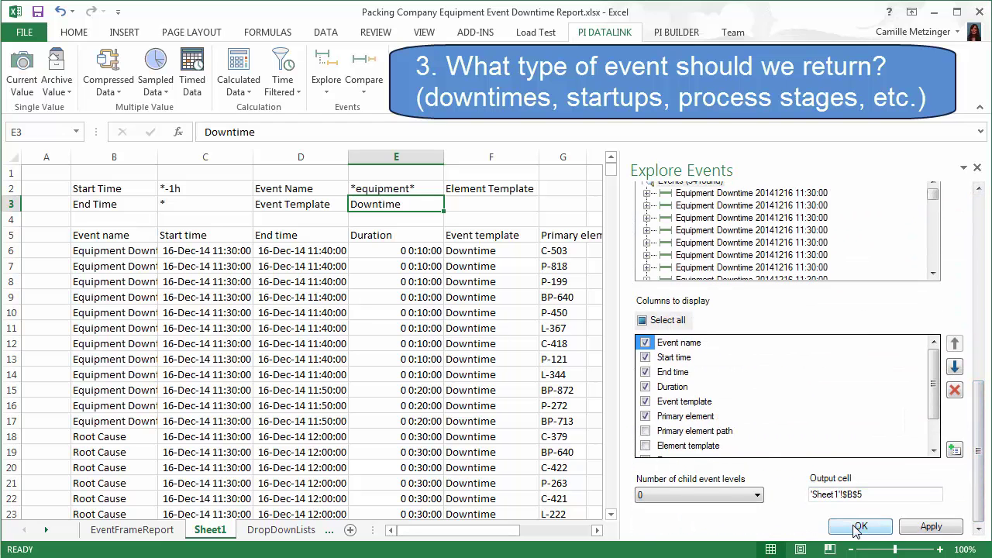
{"action": "left_click", "coordinate": [858, 528]}
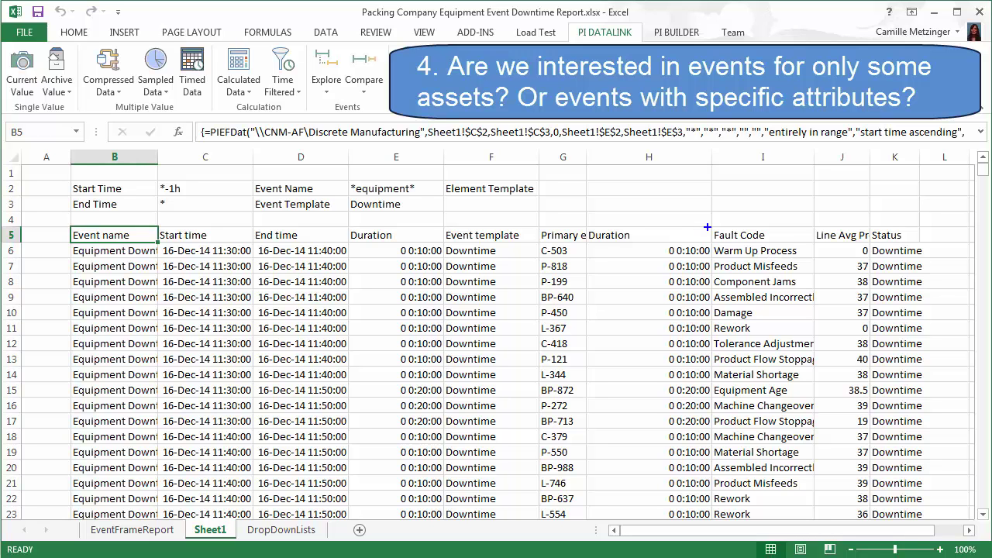
{"action": "left_click_drag", "start_coordinate": [710, 227], "coordinate": [791, 362]}
Type Box Packer into cell G2 as the element template value
{"action": "left_click", "coordinate": [549, 194]}
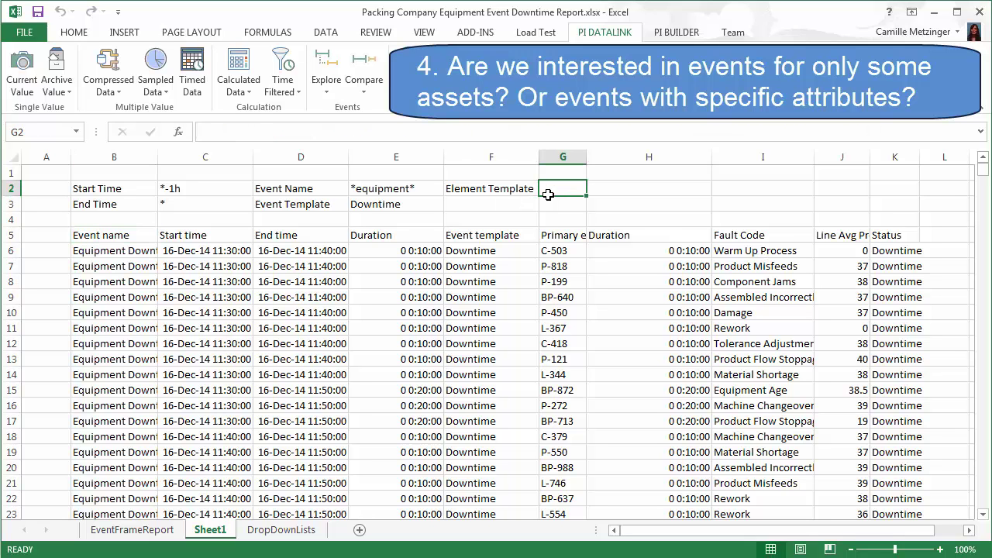
{"action": "type", "text": "Box Packer"}
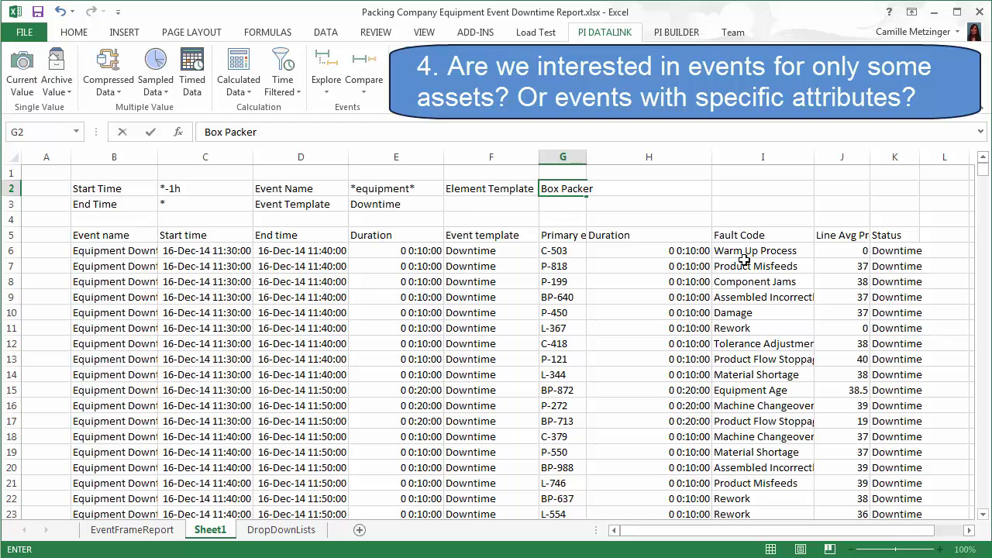
Set the element name to * and link the element template criterion to cell G2
{"action": "left_click", "coordinate": [744, 262]}
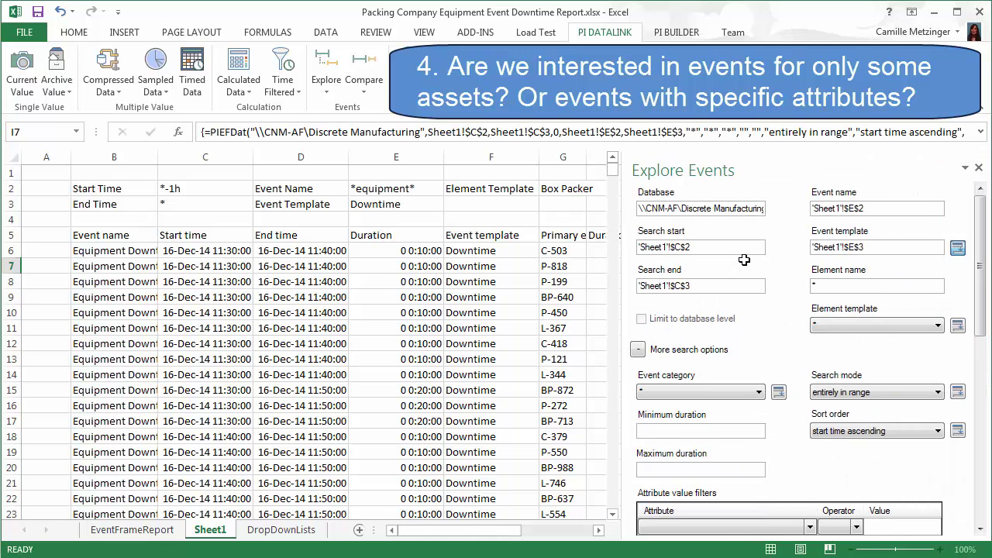
{"action": "left_click", "coordinate": [854, 284]}
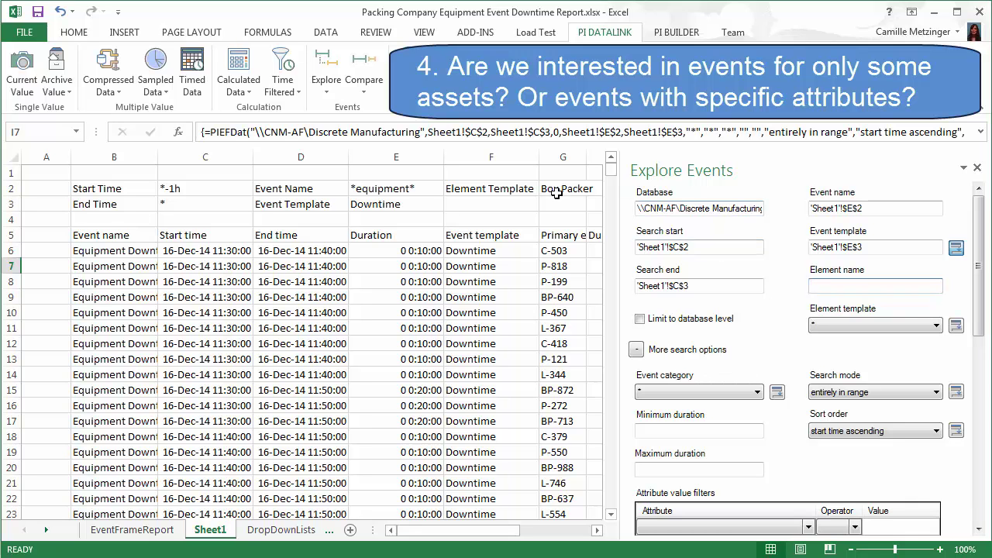
{"action": "type", "text": "*"}
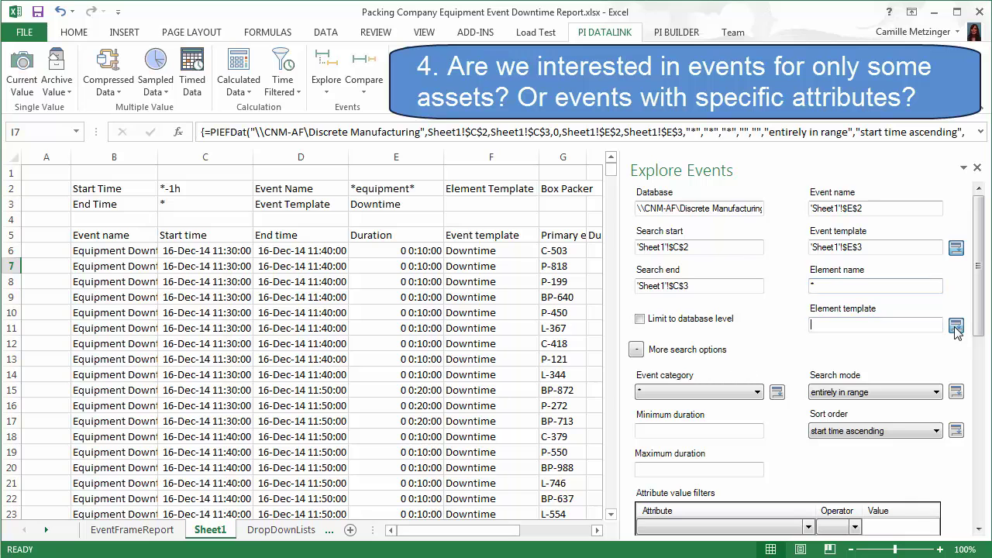
{"action": "left_click", "coordinate": [957, 326]}
{"action": "left_click", "coordinate": [570, 189]}
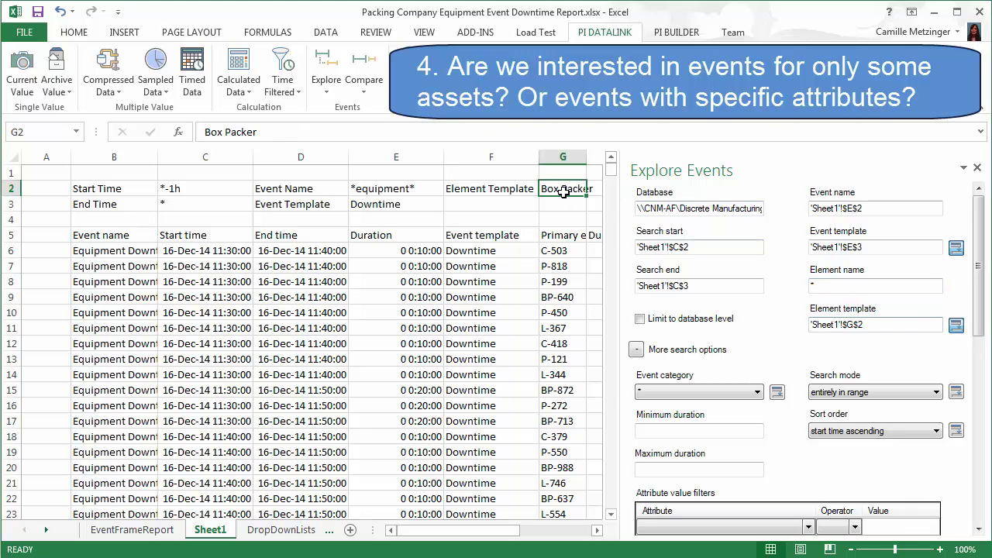
{"action": "left_click_drag", "start_coordinate": [980, 315], "coordinate": [982, 385]}
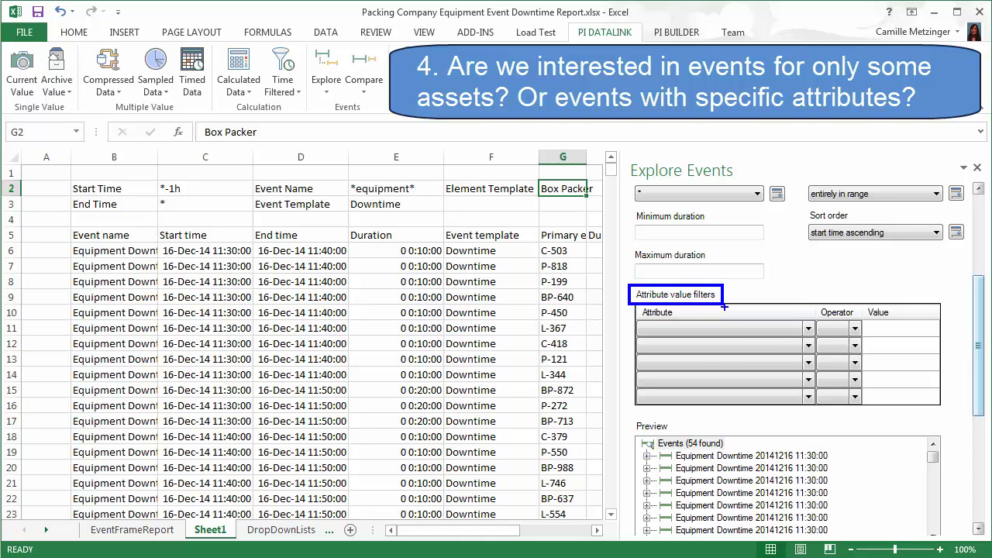
Add the attribute filter Fault Code = Product Misfeeds and apply it to the event list
{"action": "left_click", "coordinate": [792, 332]}
{"action": "left_click", "coordinate": [767, 362]}
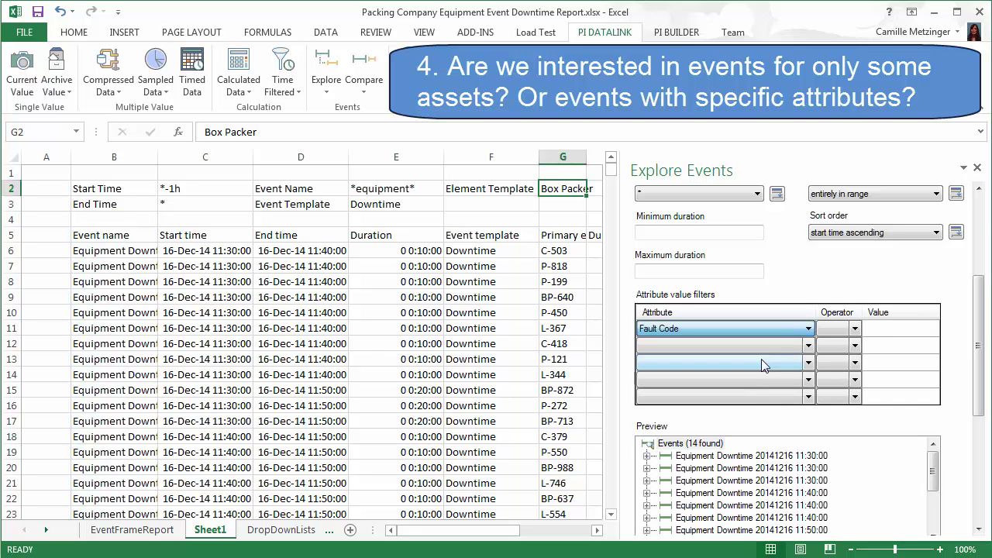
{"action": "left_click", "coordinate": [868, 333]}
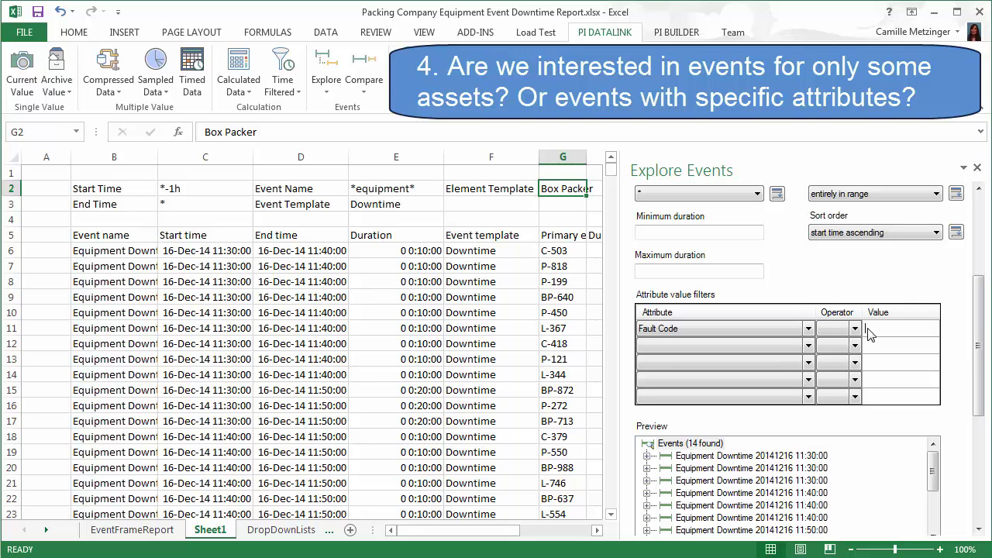
{"action": "type", "text": "Product Misfeeds"}
{"action": "left_click", "coordinate": [856, 329]}
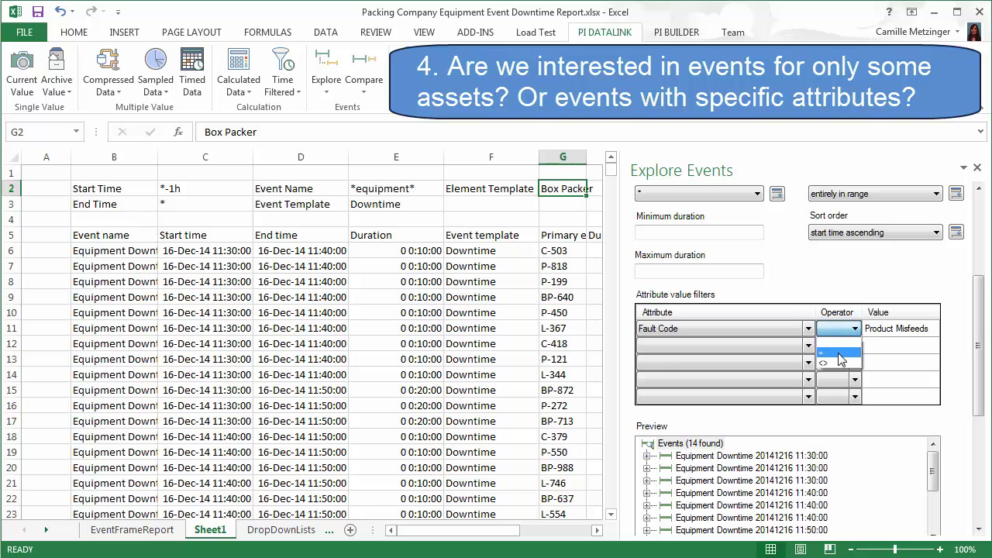
{"action": "left_click", "coordinate": [839, 354]}
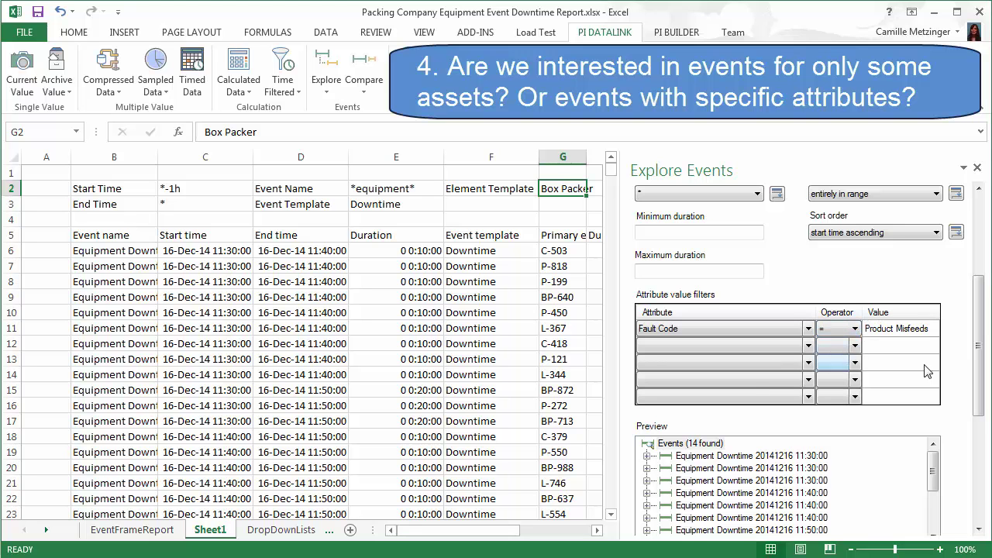
{"action": "left_click_drag", "start_coordinate": [983, 361], "coordinate": [984, 479]}
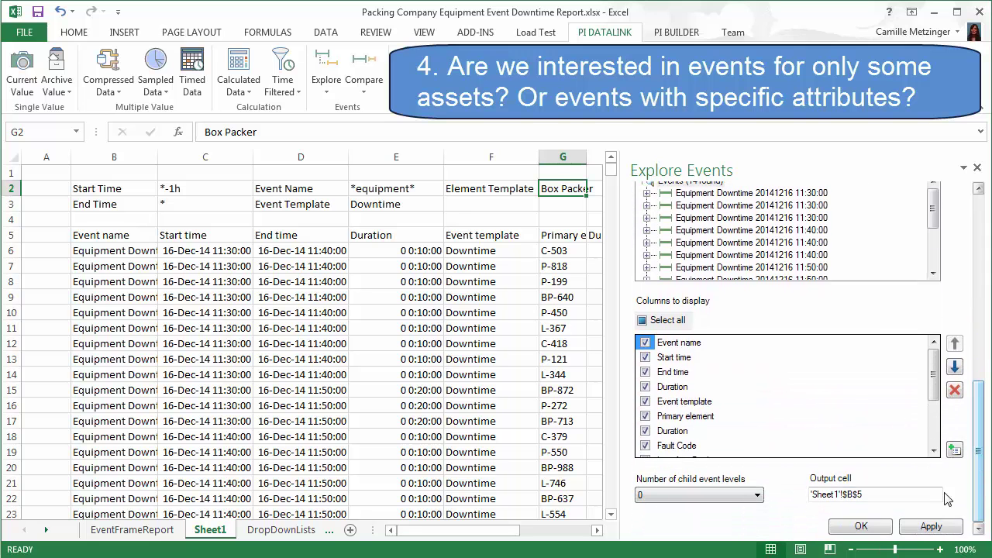
{"action": "left_click", "coordinate": [874, 527]}
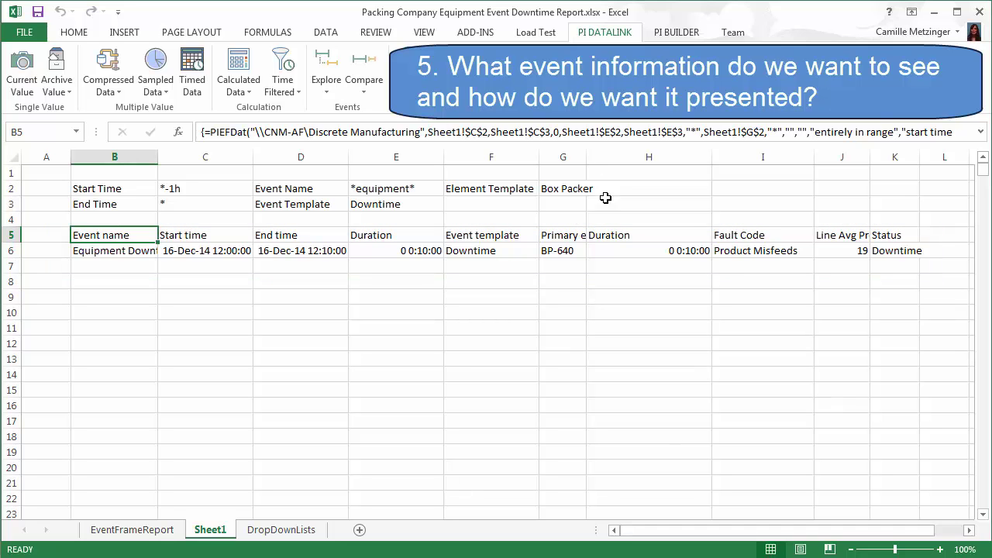
Replace Box Packer in G2 with the * wildcard
{"action": "left_click", "coordinate": [566, 189]}
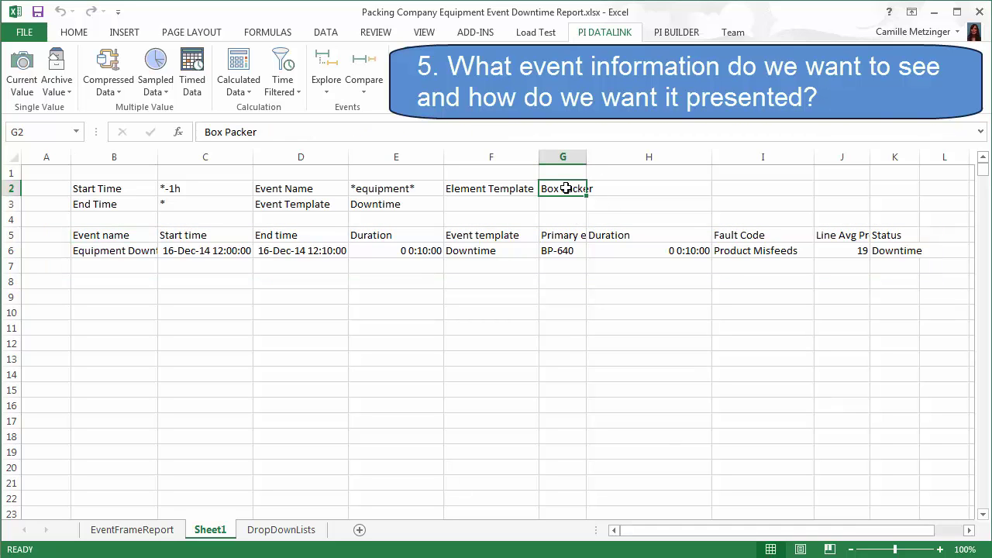
{"action": "type", "text": "*"}
{"action": "key", "text": "ctrl+Return"}
{"action": "key", "text": "Return"}
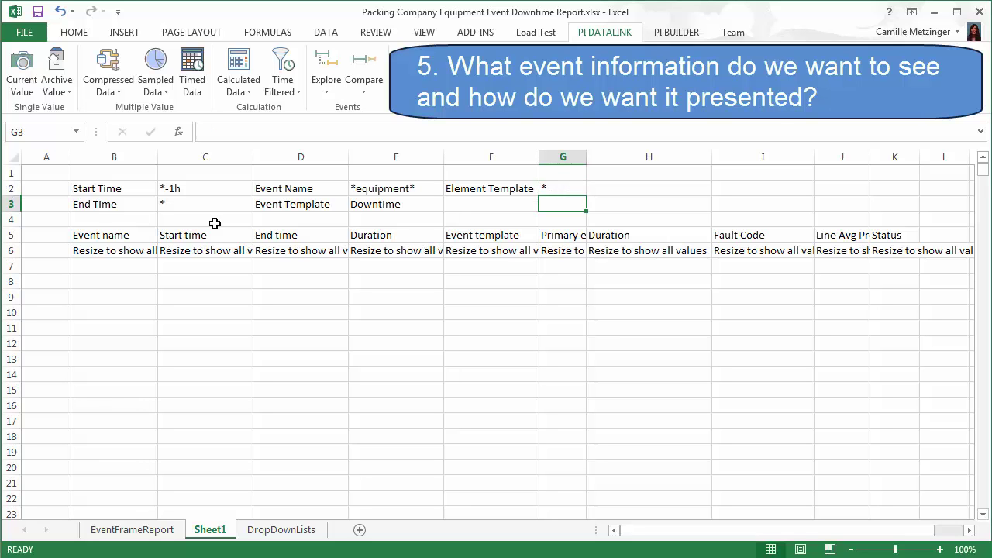
Recalculate and resize the event list formula in B6
{"action": "left_click", "coordinate": [91, 252]}
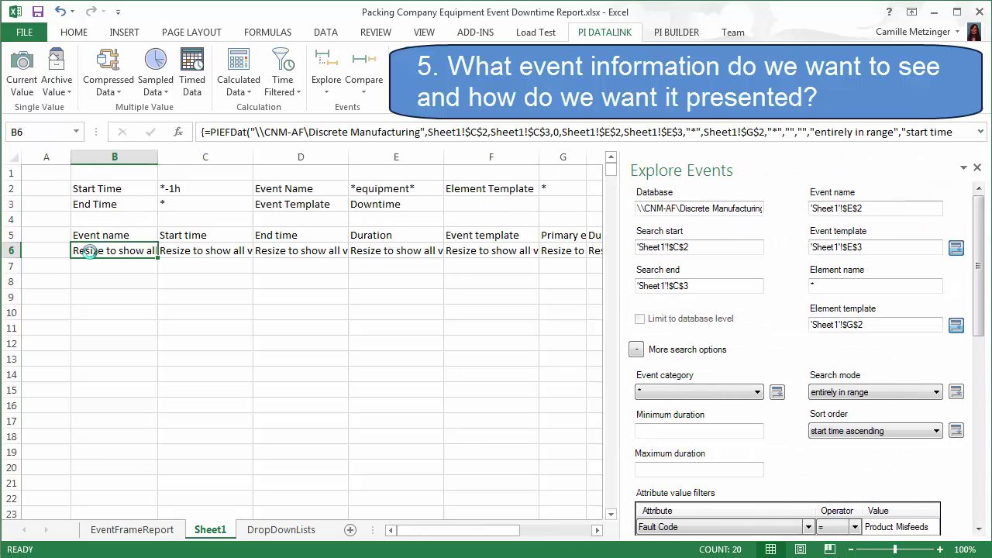
{"action": "right_click", "coordinate": [90, 251]}
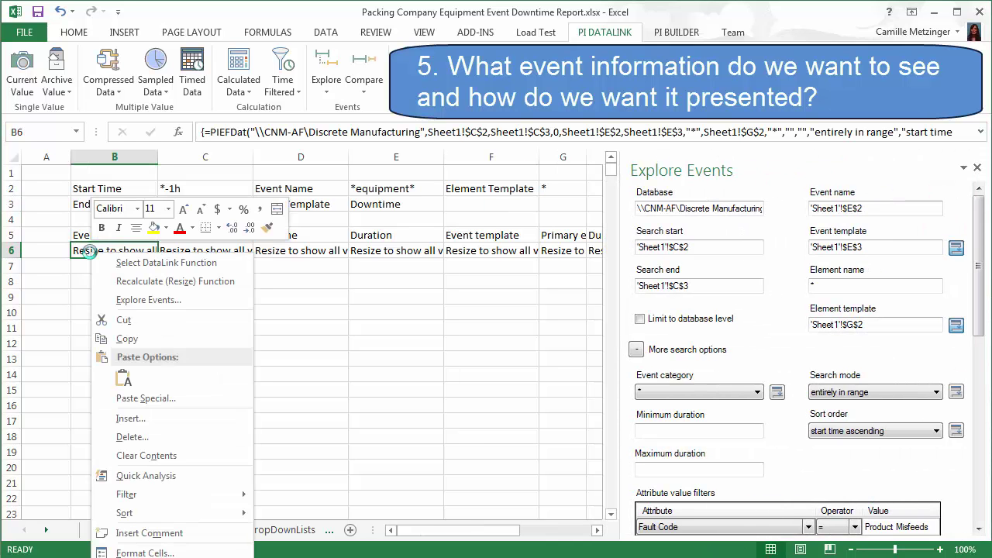
{"action": "left_click", "coordinate": [150, 282]}
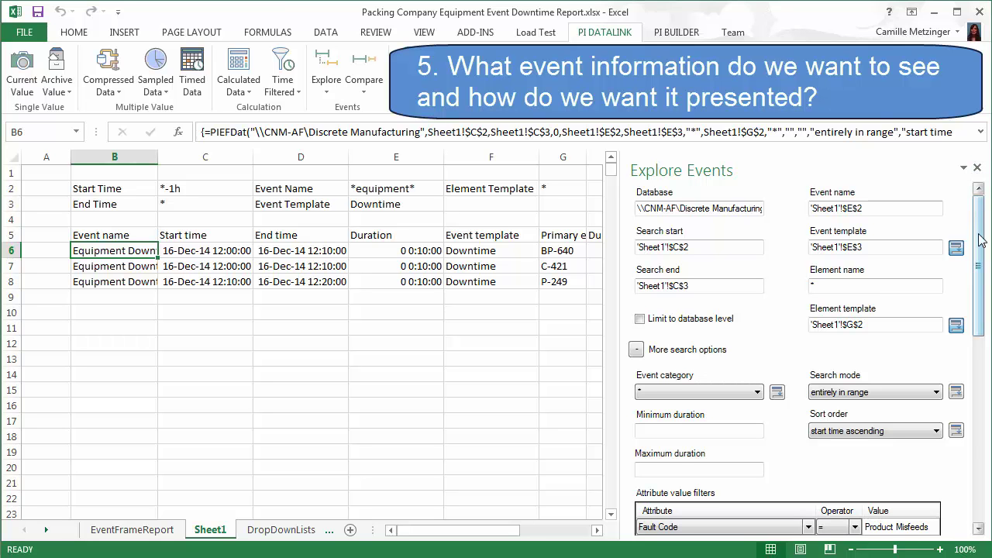
Scroll the Explore Events pane down to the Columns to display list
{"action": "left_click_drag", "start_coordinate": [982, 242], "coordinate": [987, 424]}
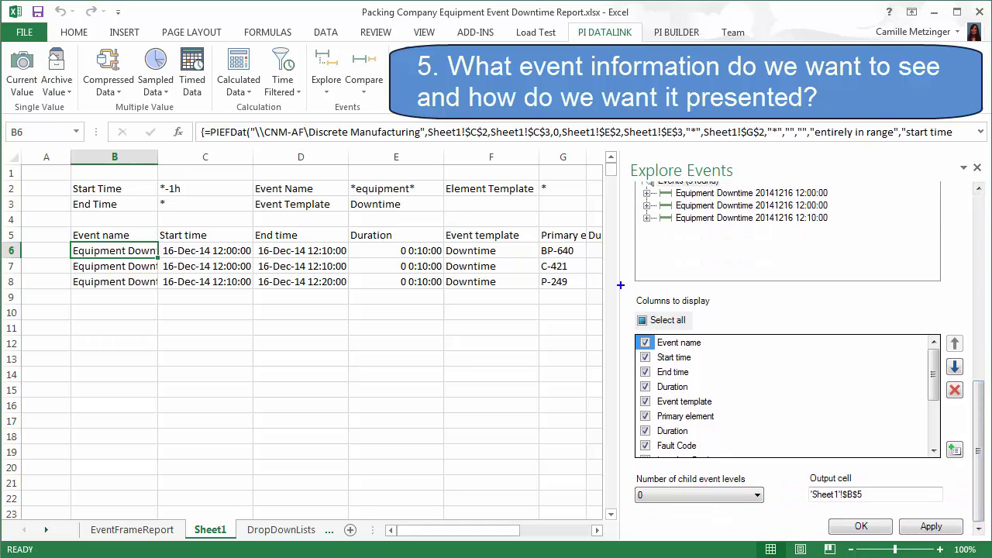
{"action": "left_click_drag", "start_coordinate": [620, 285], "coordinate": [972, 471]}
Uncheck Event name and move Primary element, then Event template, to the top of the column order
{"action": "left_click", "coordinate": [646, 343]}
{"action": "left_click", "coordinate": [701, 418]}
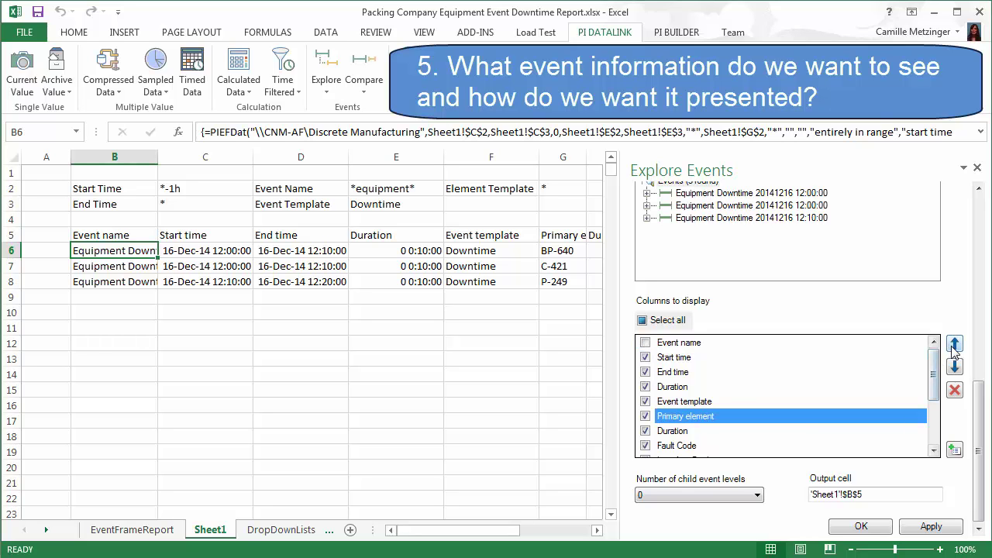
{"action": "left_click", "coordinate": [954, 344]}
{"action": "left_click", "coordinate": [955, 344]}
{"action": "left_click", "coordinate": [955, 344]}
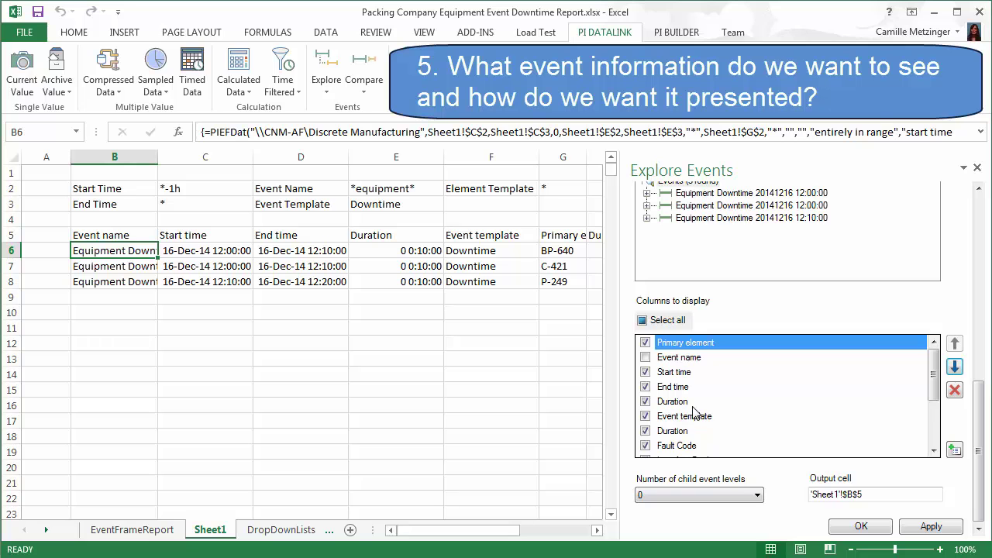
{"action": "left_click", "coordinate": [697, 417]}
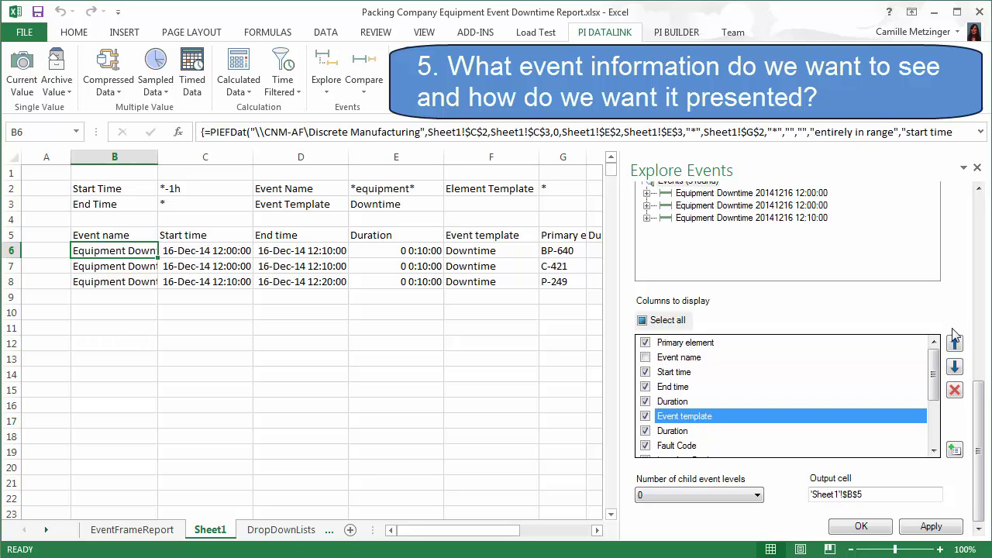
{"action": "double_click", "coordinate": [955, 344]}
{"action": "left_click", "coordinate": [954, 345]}
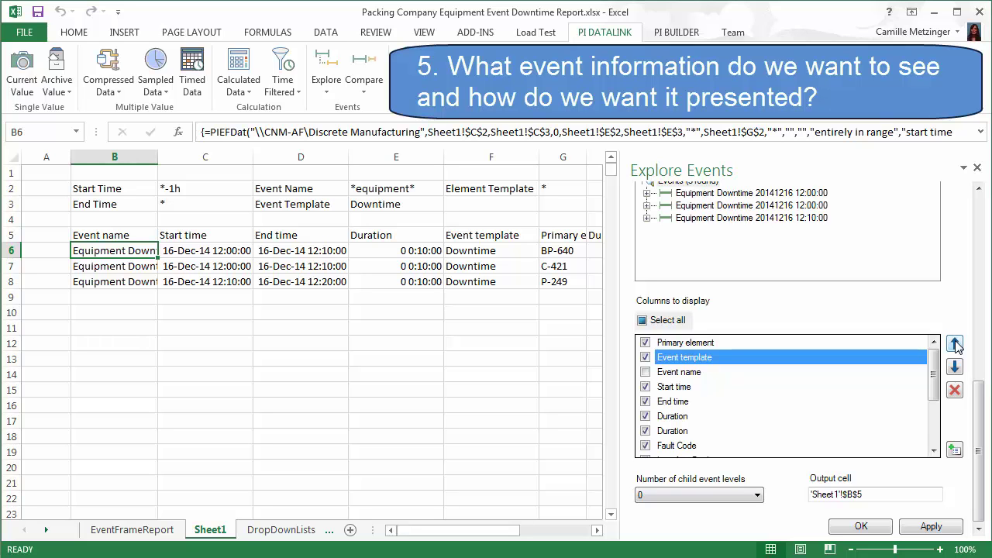
Uncheck the duplicate Duration and Status columns, then scroll back up the pane
{"action": "left_click_drag", "start_coordinate": [934, 394], "coordinate": [938, 415]}
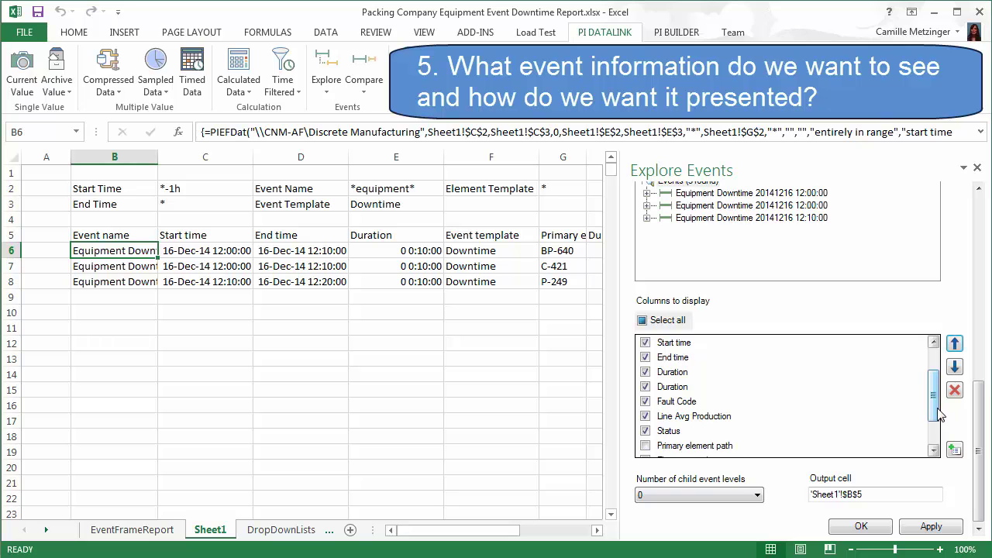
{"action": "left_click", "coordinate": [645, 386]}
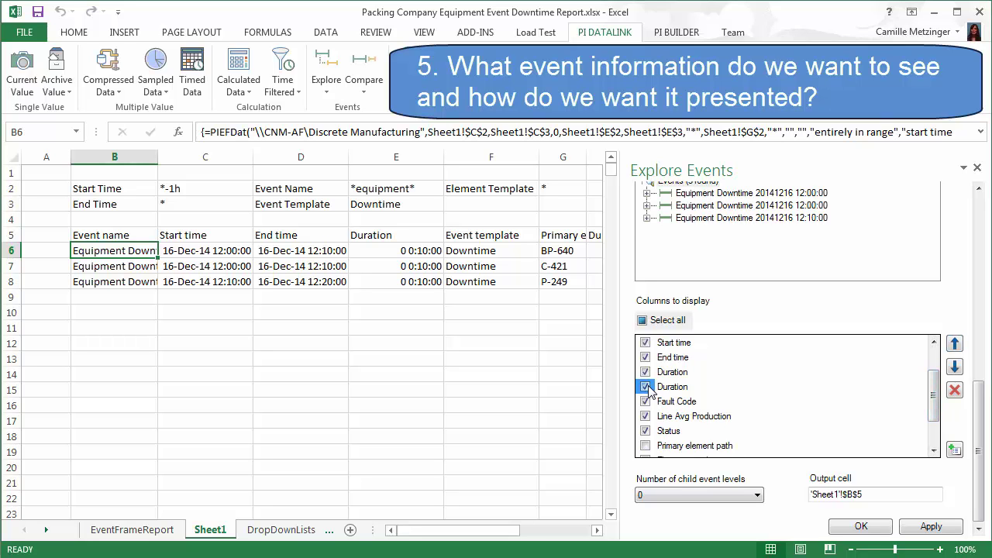
{"action": "left_click", "coordinate": [645, 431]}
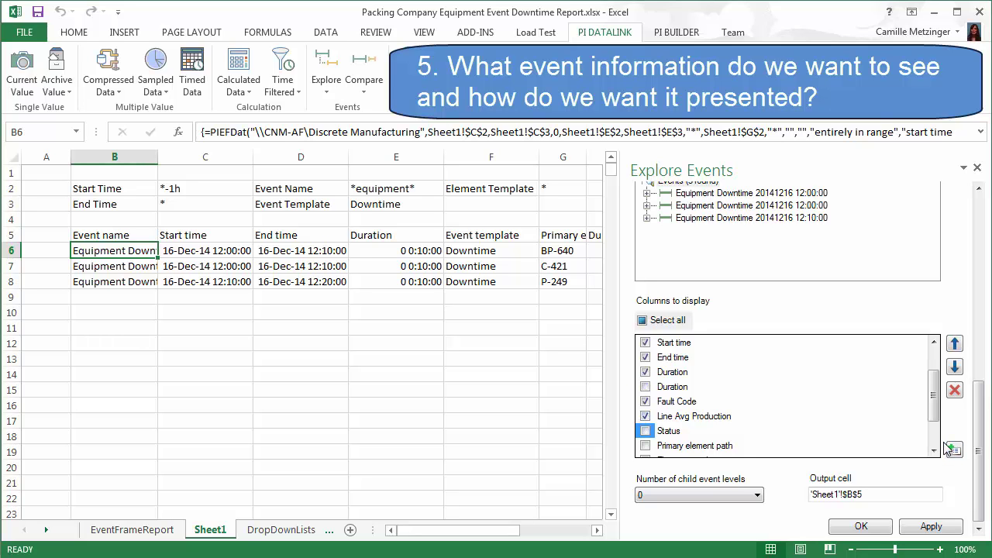
{"action": "scroll", "coordinate": [934, 386], "scroll_direction": "up", "scroll_amount": 1}
{"action": "scroll", "coordinate": [935, 386], "scroll_direction": "up", "scroll_amount": 2}
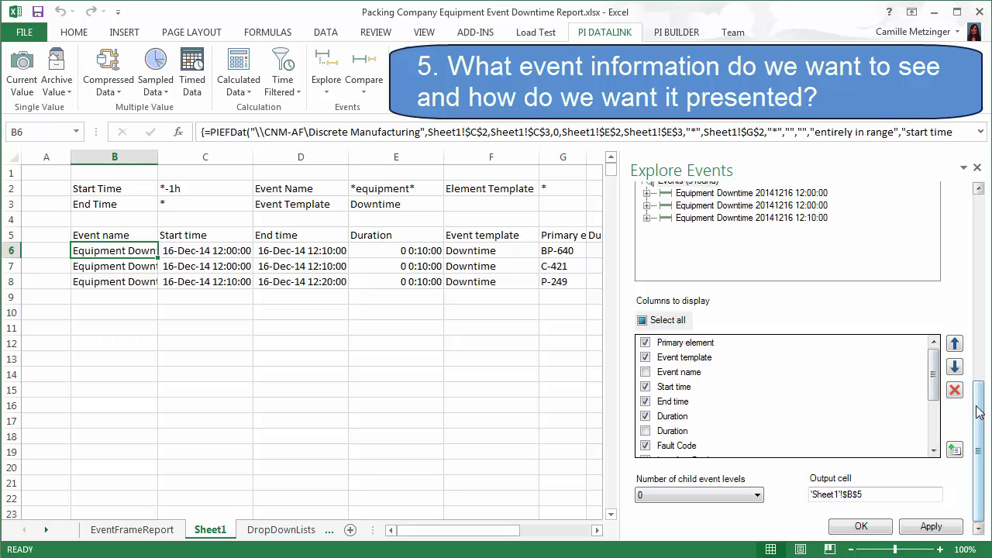
{"action": "scroll", "coordinate": [984, 408], "scroll_direction": "up", "scroll_amount": 1}
Apply the new column layout so the B5 event list leads with Primary element and Event template
{"action": "left_click_drag", "start_coordinate": [983, 409], "coordinate": [983, 262]}
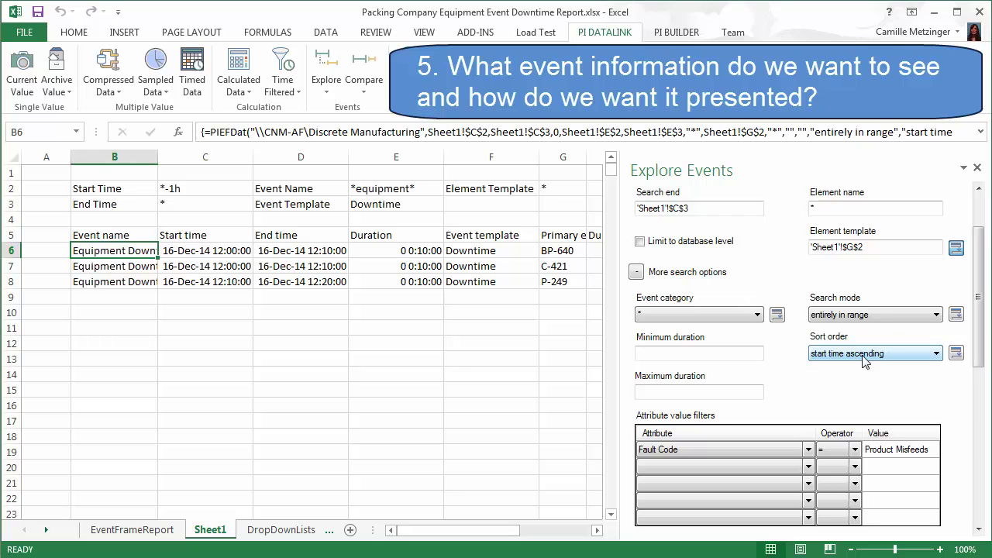
{"action": "scroll", "coordinate": [960, 388], "scroll_direction": "down", "scroll_amount": 3}
{"action": "scroll", "coordinate": [955, 434], "scroll_direction": "down", "scroll_amount": 4}
{"action": "scroll", "coordinate": [949, 496], "scroll_direction": "down", "scroll_amount": 3}
{"action": "left_click", "coordinate": [874, 530]}
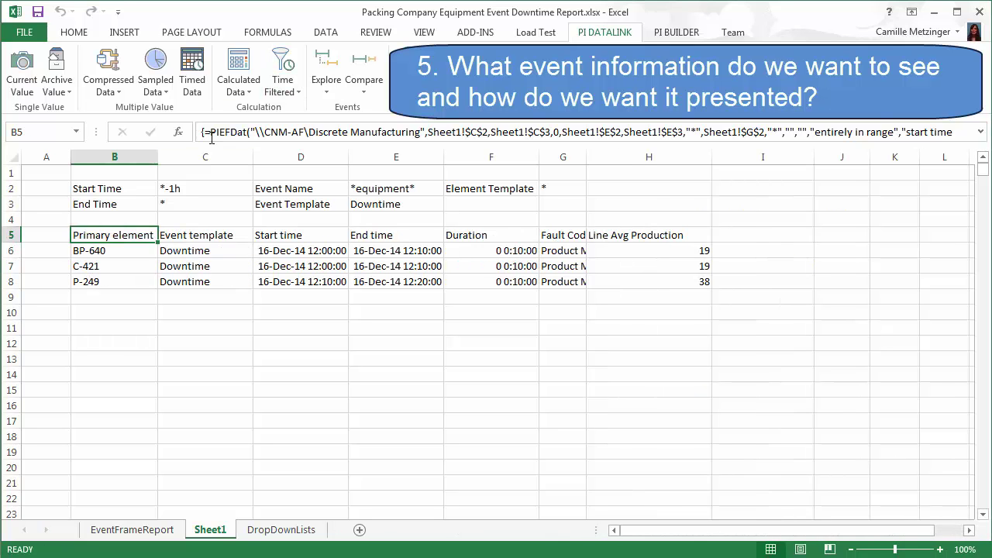
Autofit columns C, G and H so Event template, Product Misfeeds and Line Avg Production show fully
{"action": "double_click", "coordinate": [253, 158]}
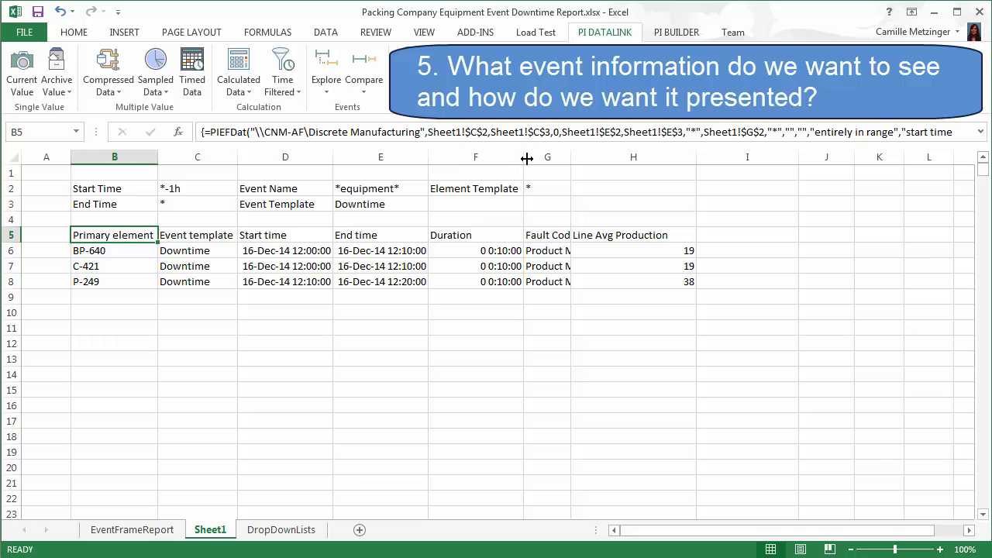
{"action": "left_click_drag", "start_coordinate": [524, 157], "coordinate": [523, 157]}
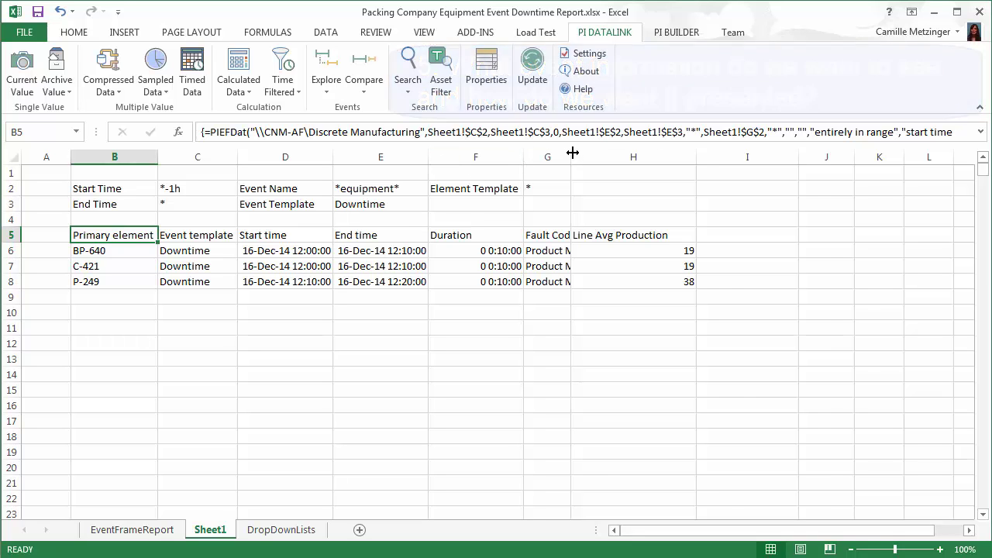
{"action": "double_click", "coordinate": [572, 152]}
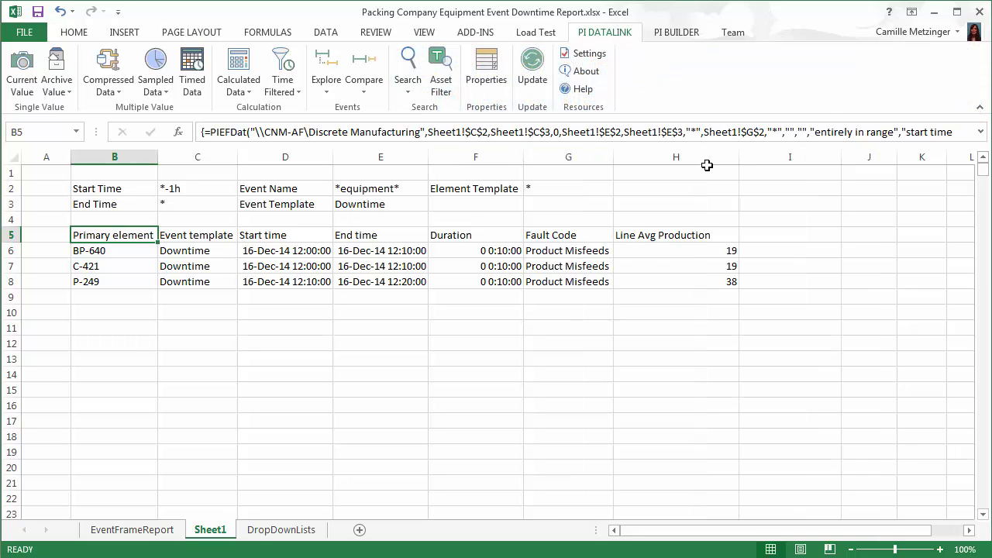
{"action": "double_click", "coordinate": [739, 156]}
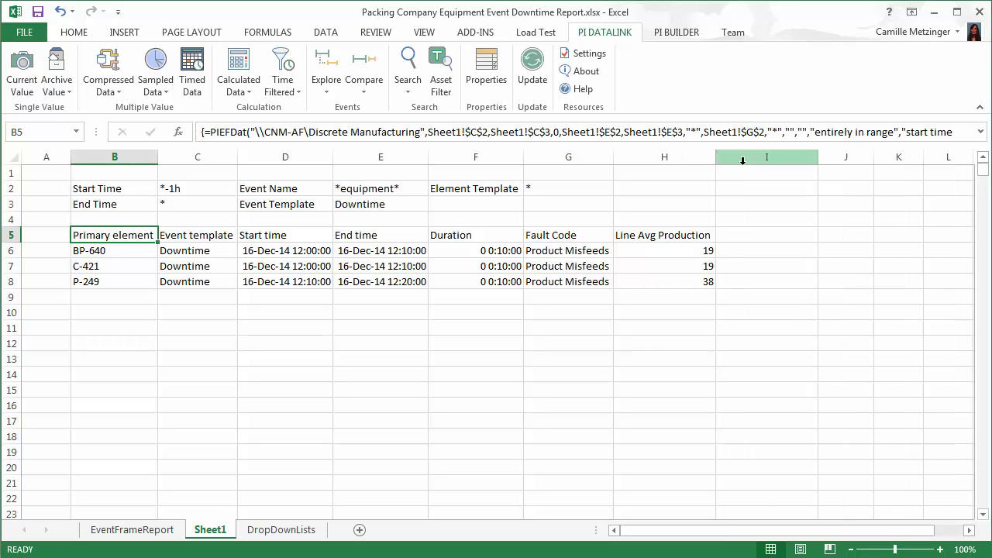